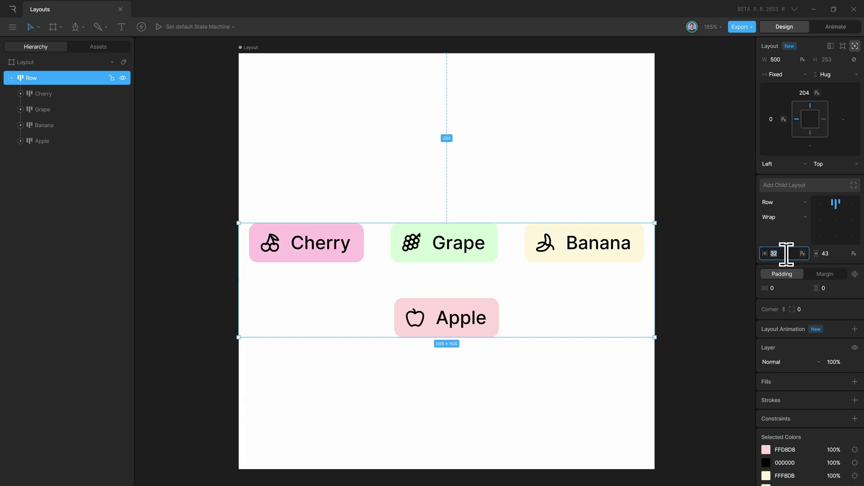
# - Keep the fruit row's horizontal gap at 32 and set its vertical gap to 15
pyautogui.press('Return')
pyautogui.click(830, 254)
pyautogui.write('15')
pyautogui.press('Return')
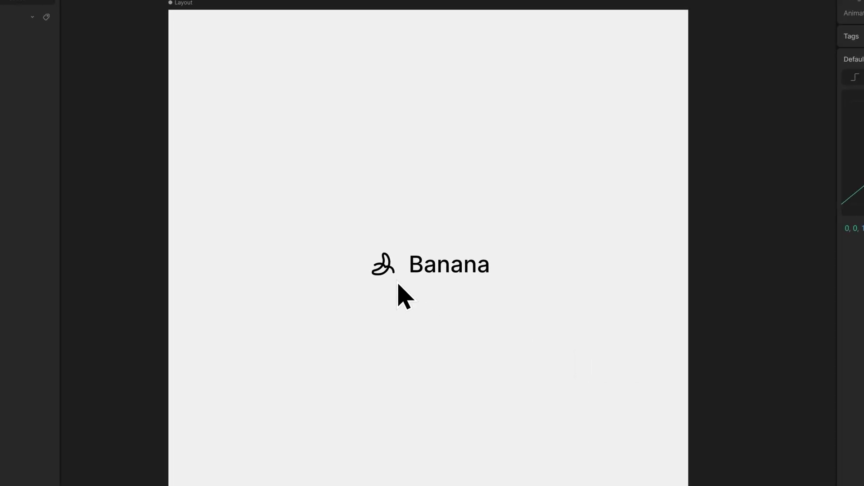
pyautogui.moveTo(401, 289); pyautogui.dragTo(347, 239)
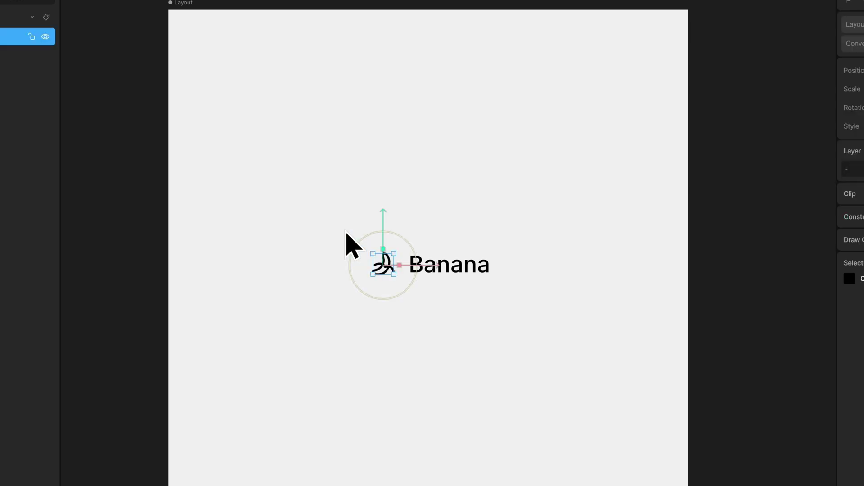
pyautogui.click(484, 265)
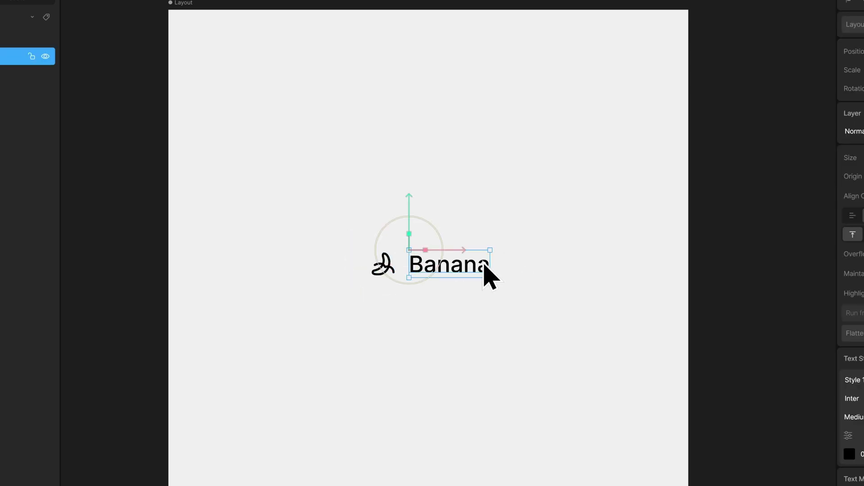
pyautogui.click(409, 314)
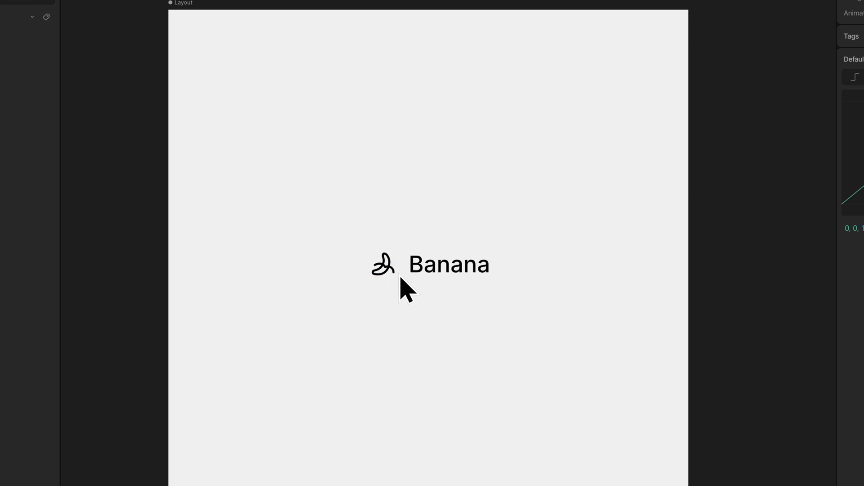
pyautogui.click(443, 271)
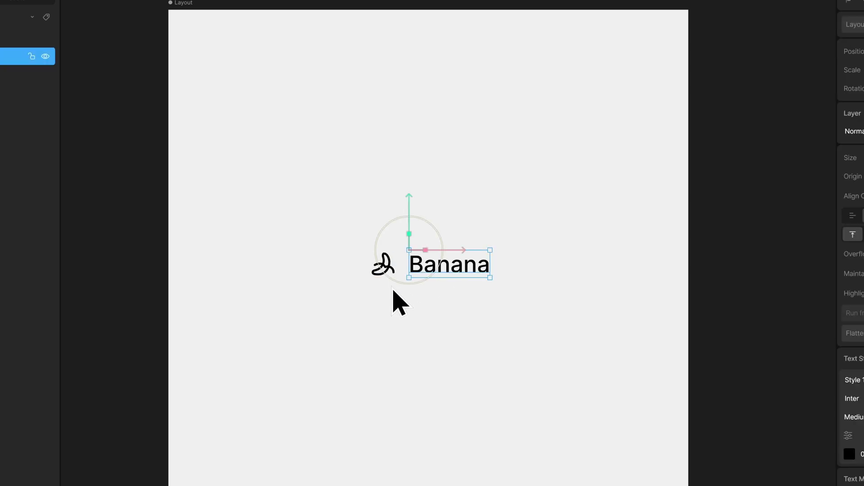
# - Scale up the banana icon freehand until it reaches the Banana label
pyautogui.click(379, 274)
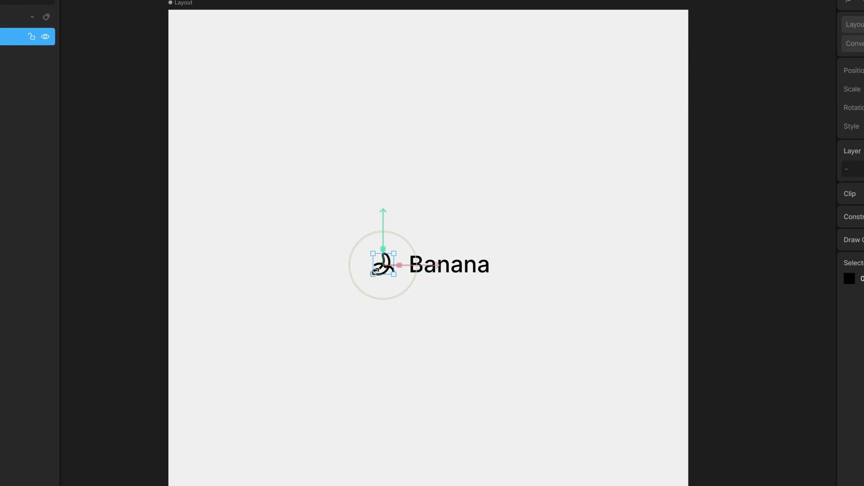
pyautogui.moveTo(398, 253); pyautogui.dragTo(415, 243)
pyautogui.click(492, 256)
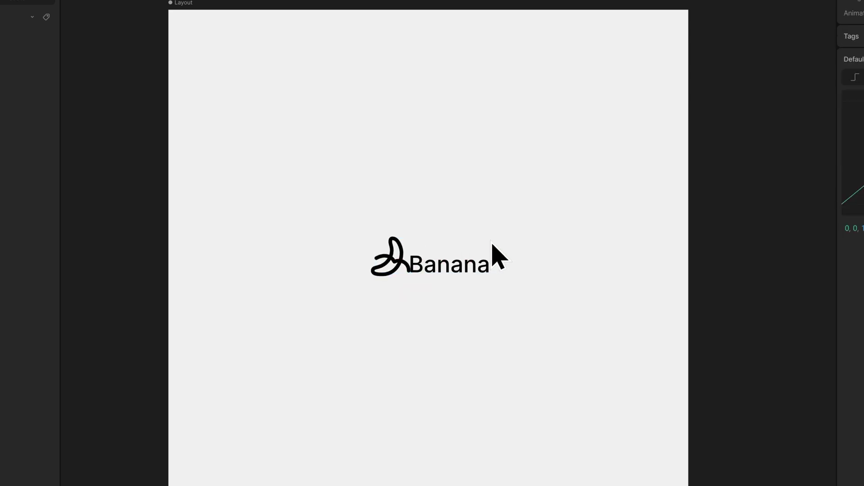
# - Move the Banana label away from the enlarged icon and line it up vertically with the icon's middle
pyautogui.click(466, 280)
pyautogui.moveTo(467, 280); pyautogui.dragTo(484, 276)
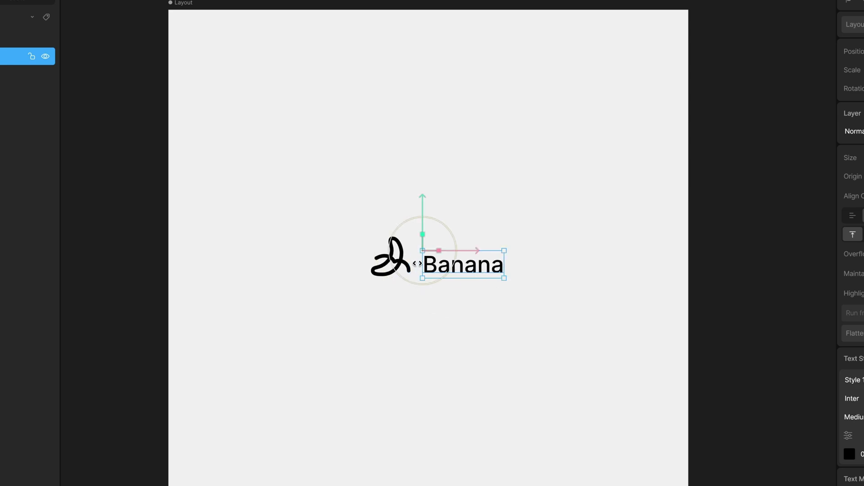
pyautogui.moveTo(496, 272); pyautogui.dragTo(497, 263)
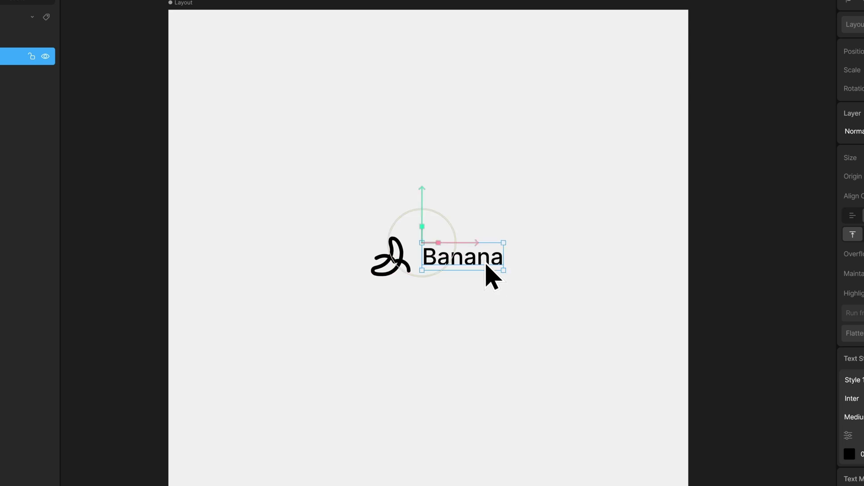
pyautogui.click(349, 269)
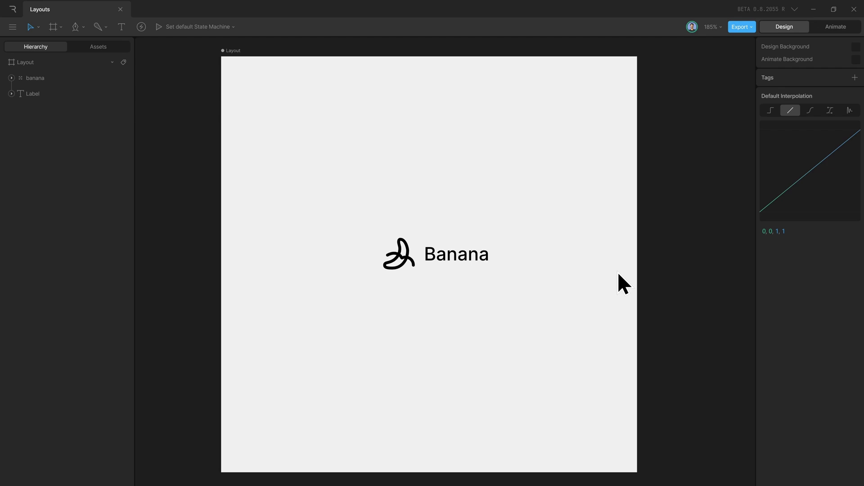
# - Undo the Banana label's moves and the banana icon's scaling
pyautogui.moveTo(532, 228); pyautogui.dragTo(357, 301)
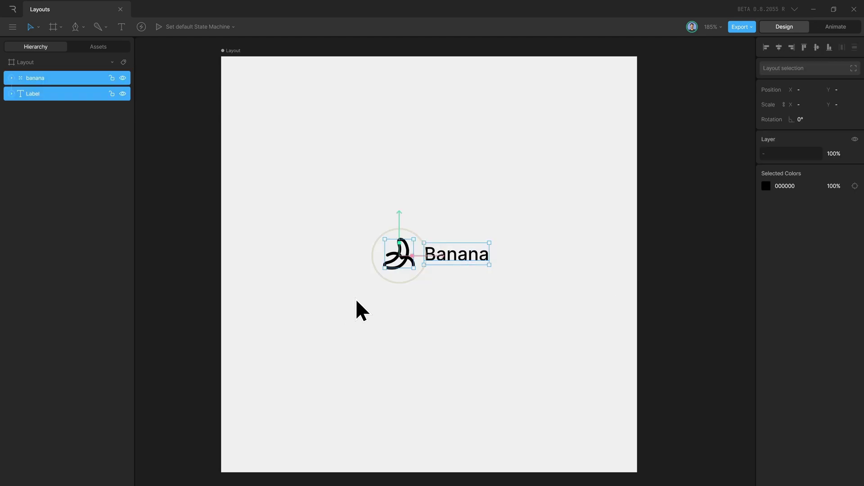
pyautogui.click(472, 292)
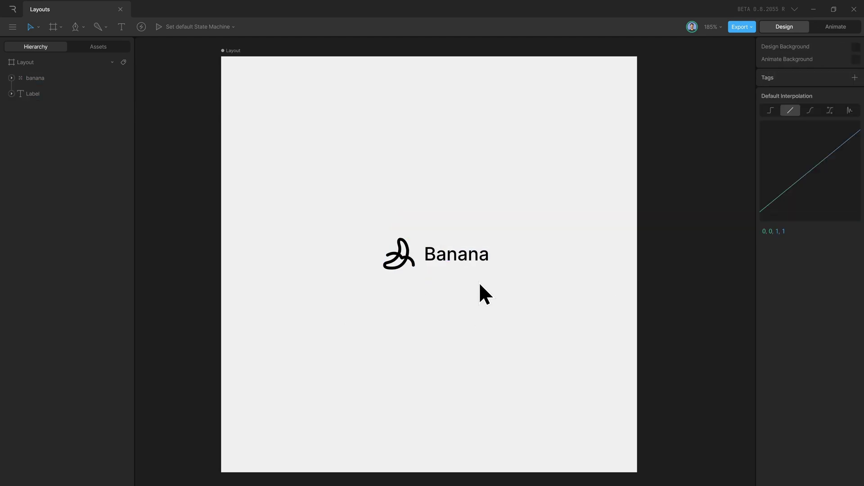
pyautogui.hotkey('ctrl', 'z')
pyautogui.hotkey('ctrl', 'z')
pyautogui.hotkey('ctrl', 'z')
pyautogui.hotkey('ctrl', 'z')
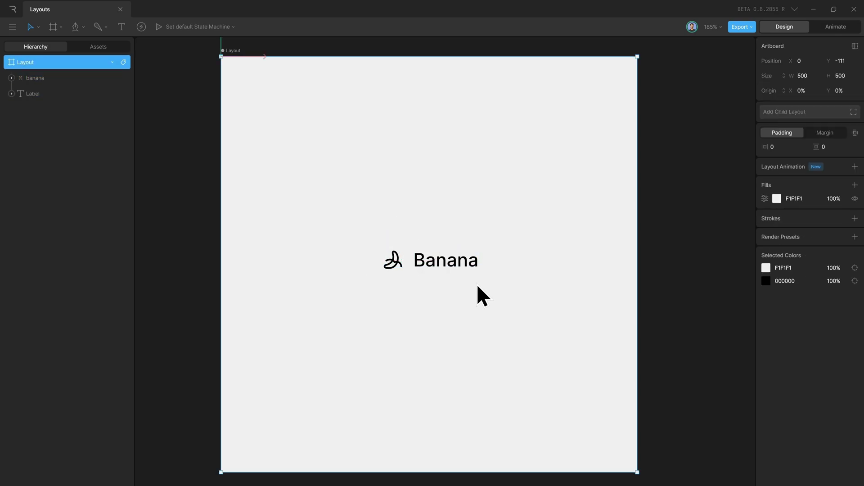
pyautogui.click(440, 281)
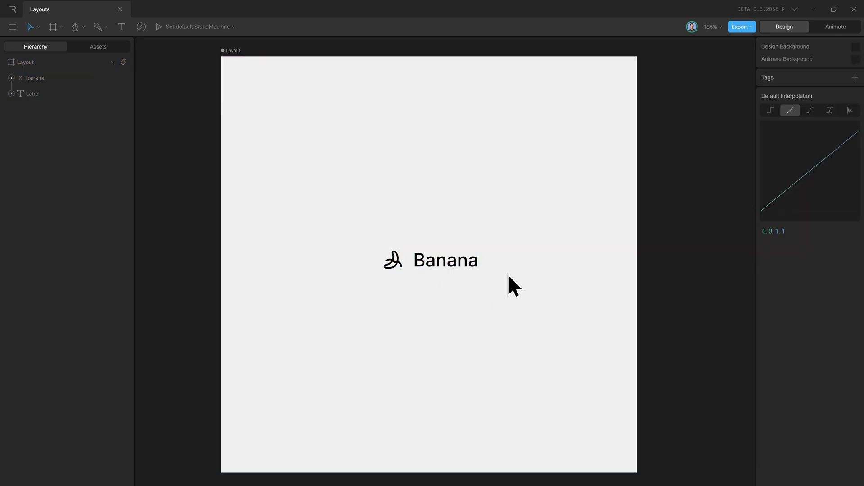
pyautogui.moveTo(507, 274); pyautogui.dragTo(326, 237)
pyautogui.click(326, 237)
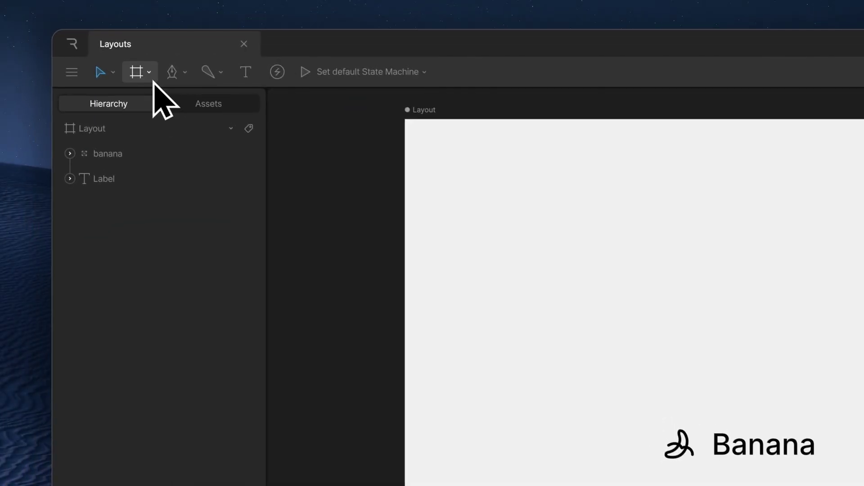
pyautogui.click(61, 28)
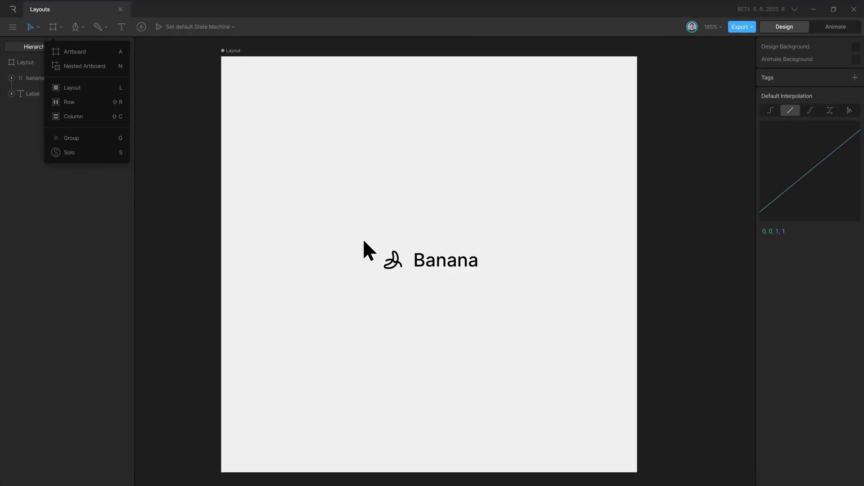
pyautogui.click(634, 403)
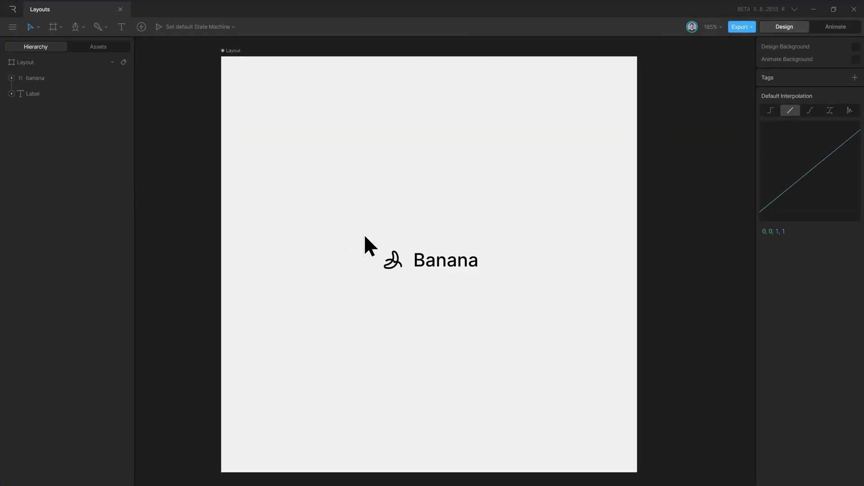
# - Select the banana icon together with its label and wrap the selection in a layout
pyautogui.moveTo(364, 234); pyautogui.dragTo(511, 293)
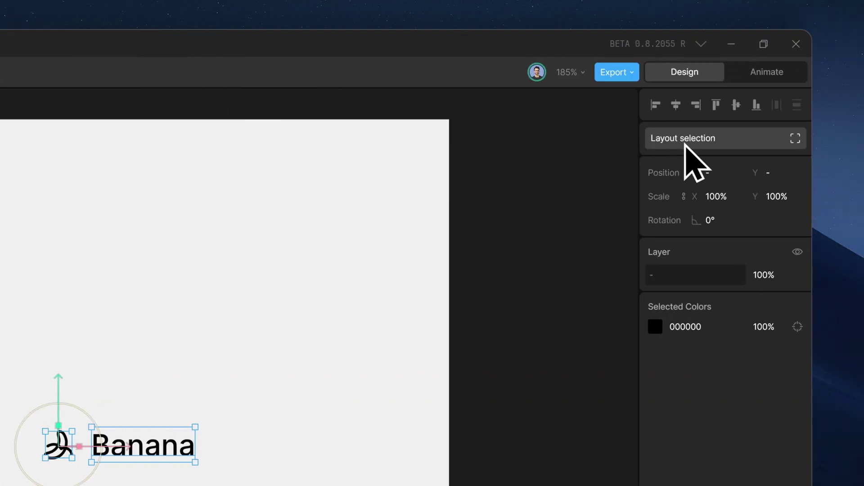
pyautogui.click(685, 144)
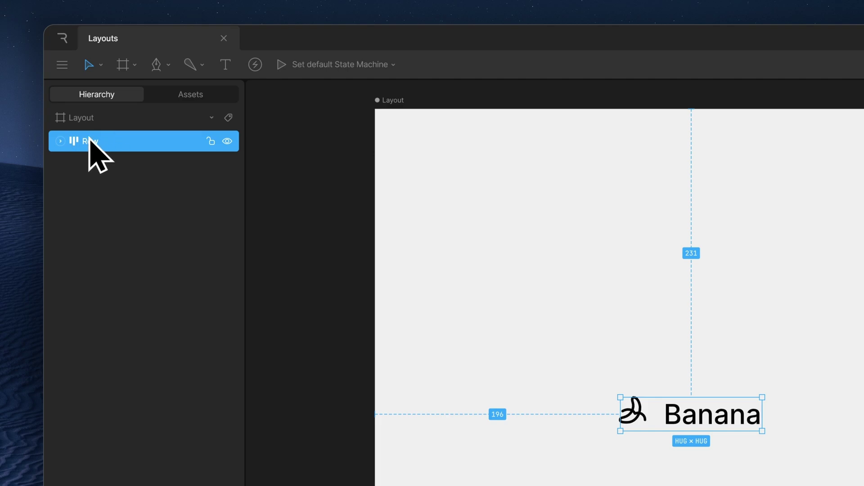
# - Expand the Row's hierarchy and examine the layouts wrapping the banana icon and the label, finishing with the Row selected
pyautogui.click(60, 142)
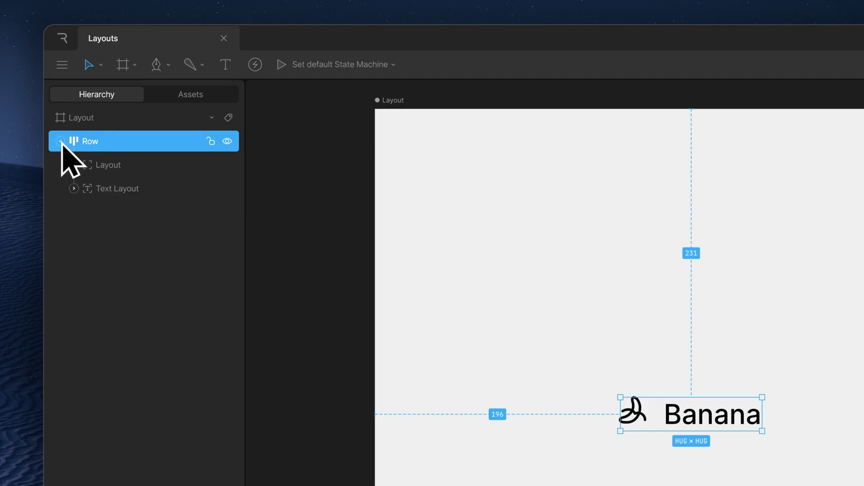
pyautogui.click(129, 165)
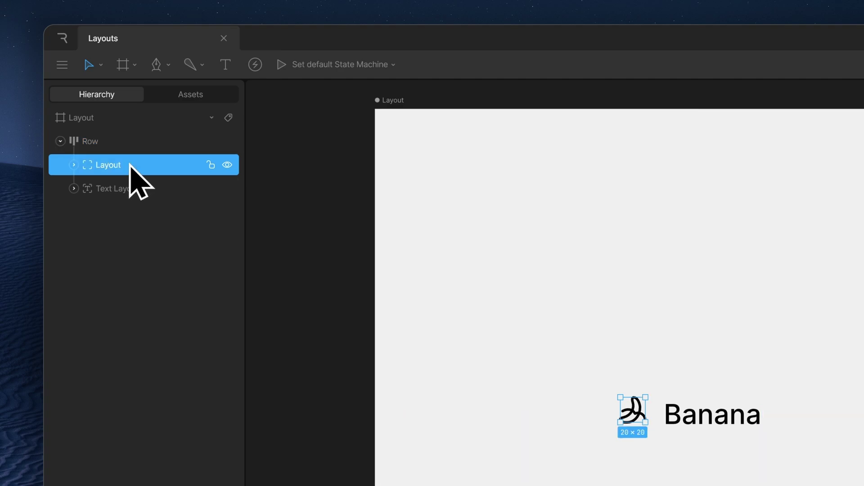
pyautogui.click(73, 165)
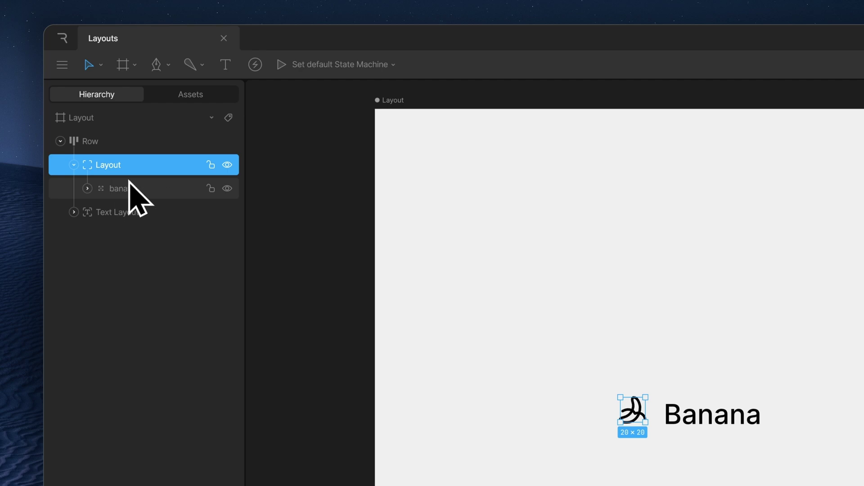
pyautogui.click(73, 212)
pyautogui.click(145, 233)
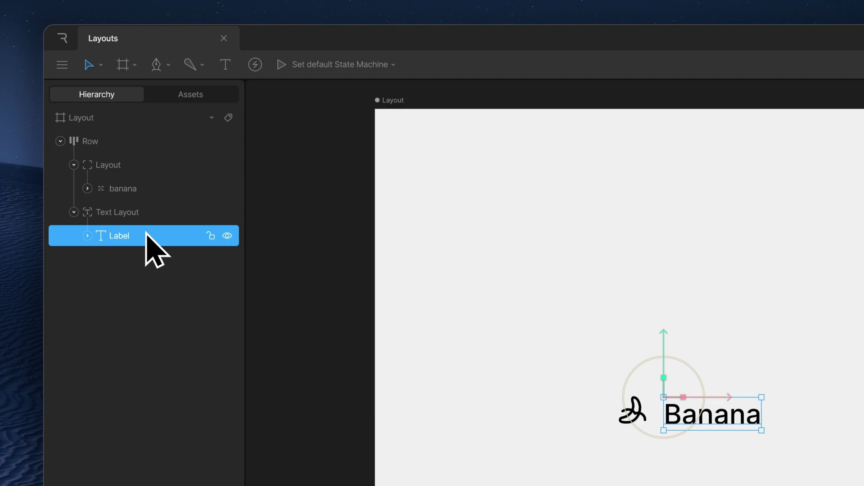
pyautogui.click(161, 217)
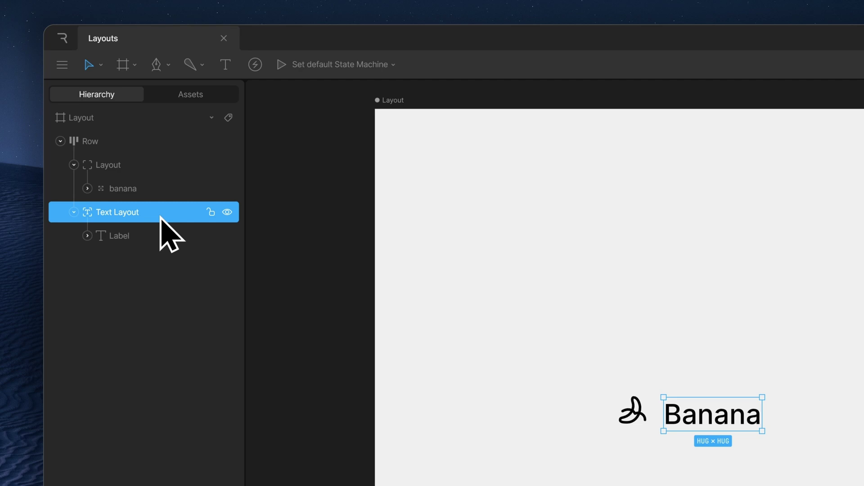
pyautogui.click(144, 143)
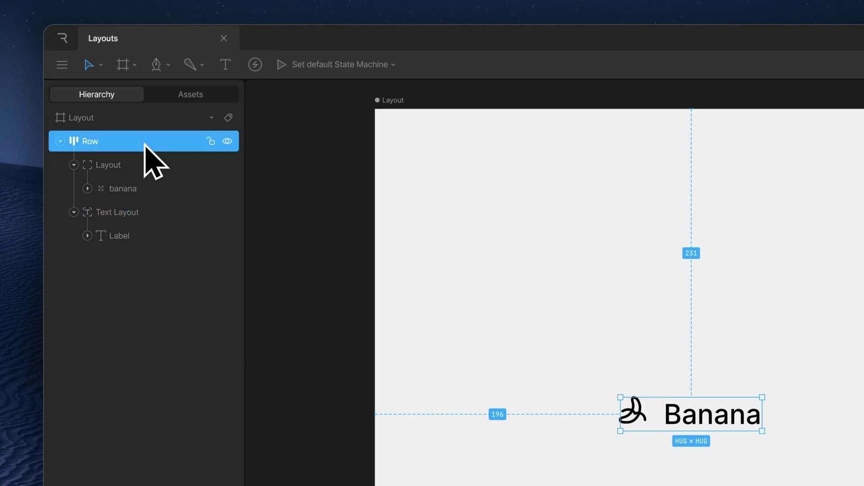
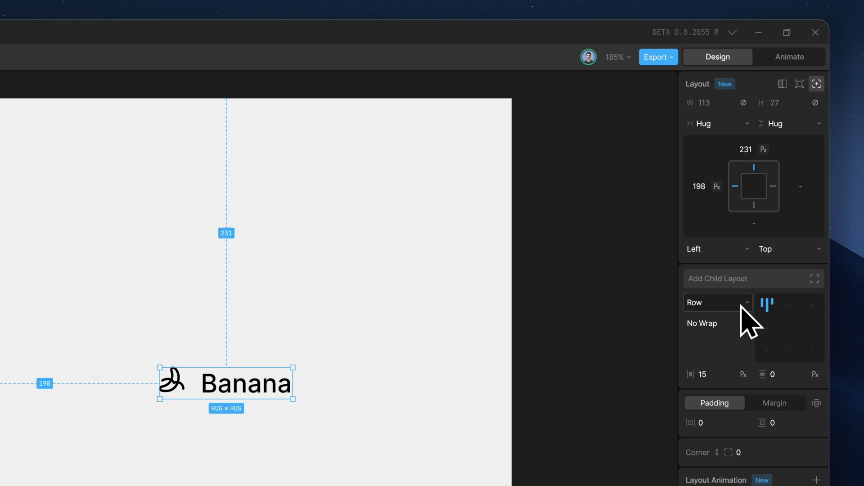
# - Try Column, Column Reverse and Row Reverse as the Row's layout direction, and return it to Row
pyautogui.click(714, 305)
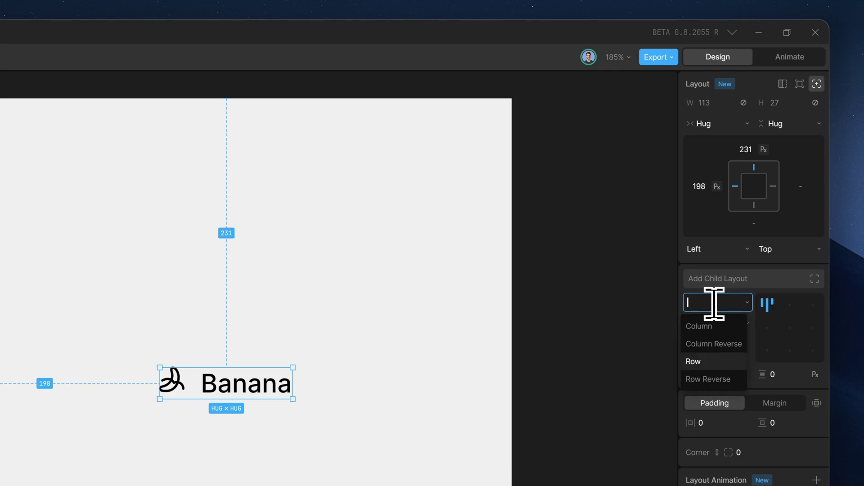
pyautogui.click(712, 325)
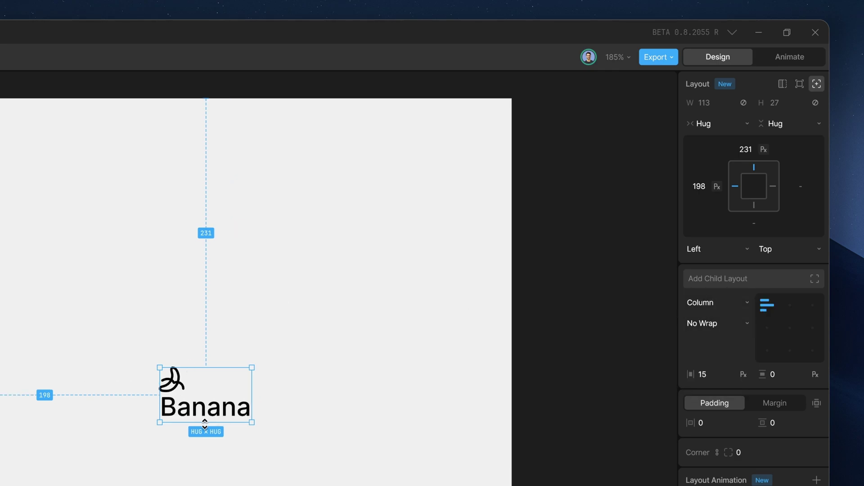
pyautogui.click(735, 304)
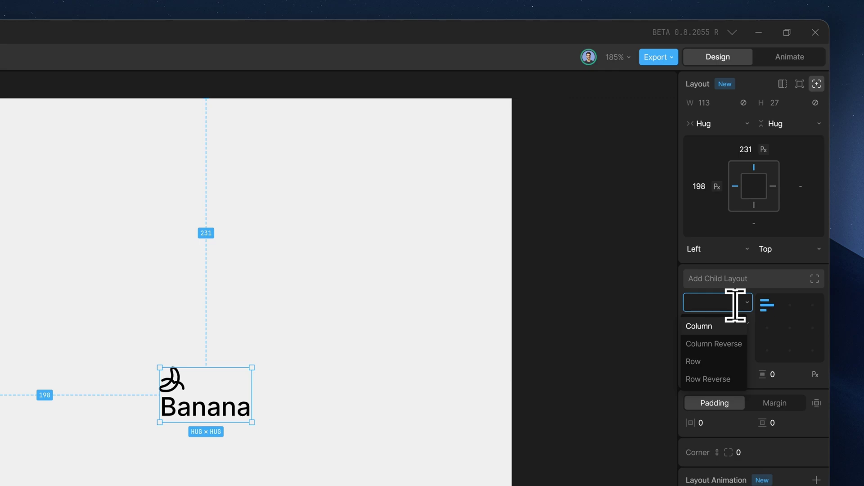
pyautogui.click(702, 344)
pyautogui.click(728, 305)
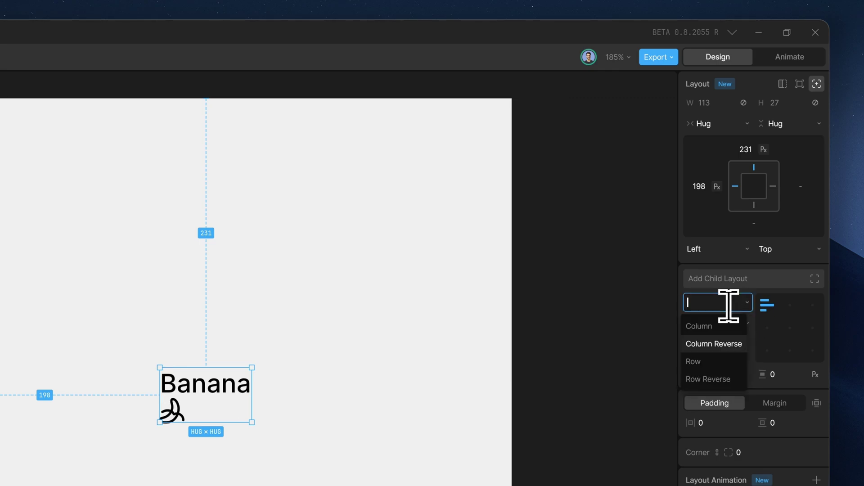
pyautogui.click(725, 380)
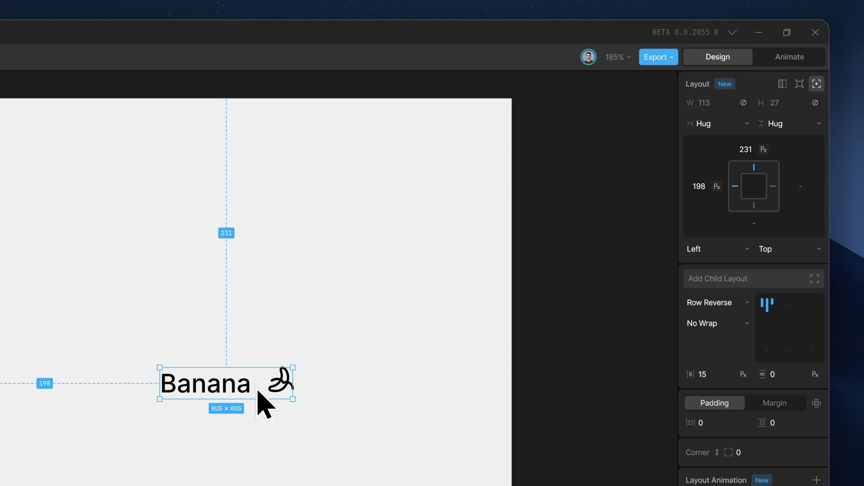
pyautogui.click(714, 302)
pyautogui.click(711, 362)
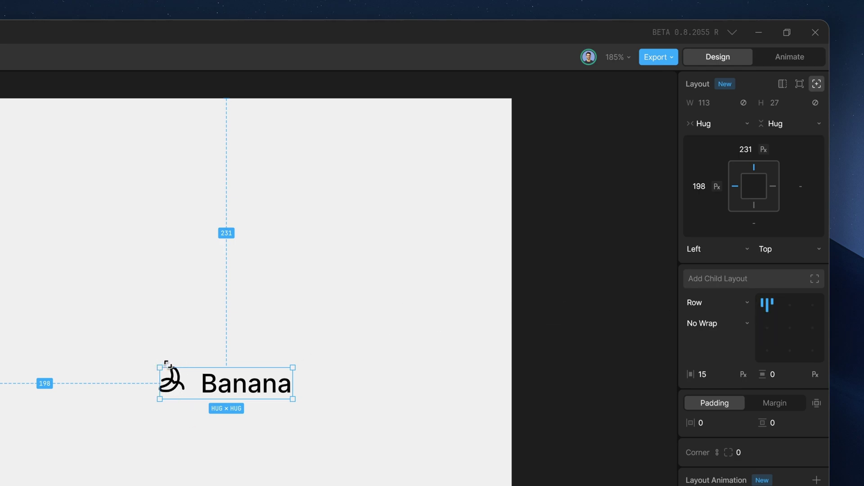
# - Align the Row's children to the middle left, after trying bottom-left alignment and undoing it
pyautogui.click(768, 330)
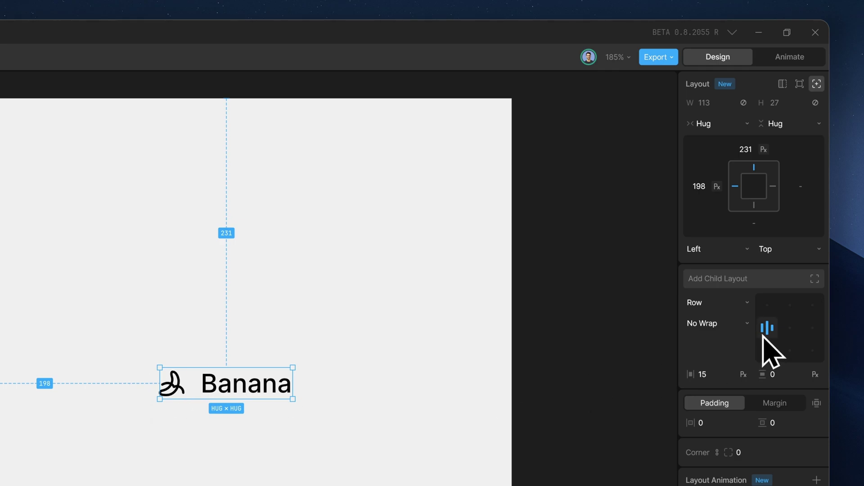
pyautogui.click(767, 355)
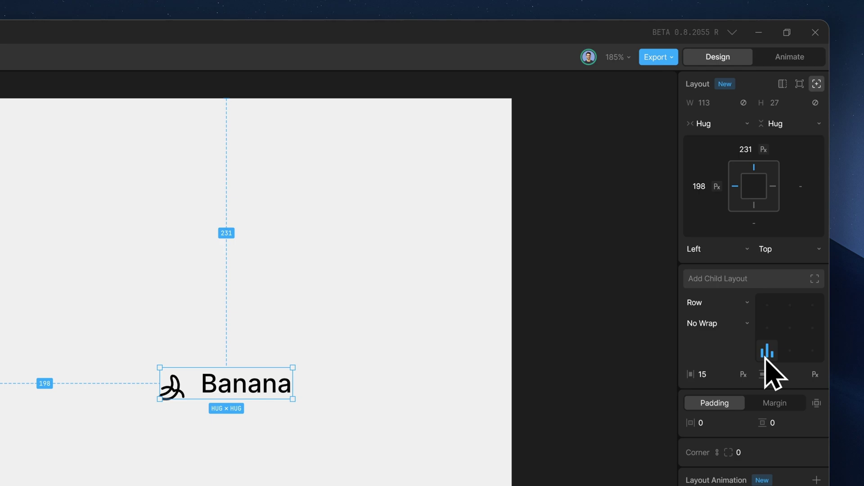
pyautogui.hotkey('ctrl', 'z')
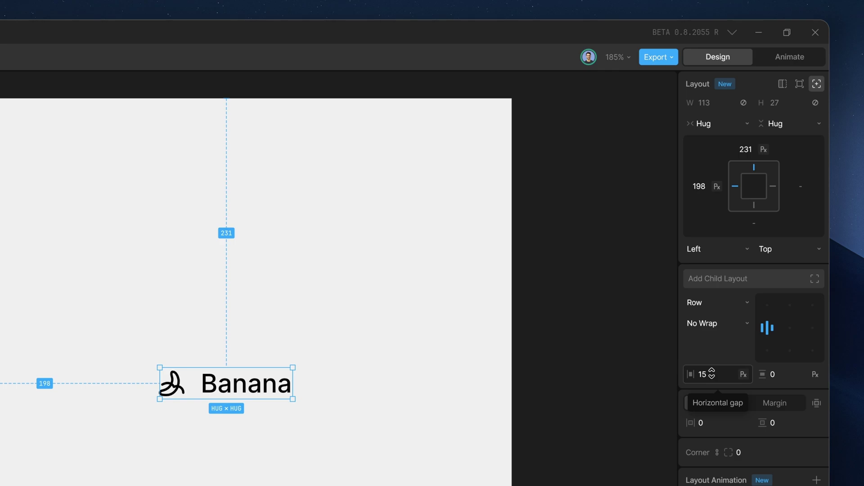
# - Try widening the Row's horizontal gap to 28, and undo the change
pyautogui.moveTo(712, 374); pyautogui.dragTo(707, 414)
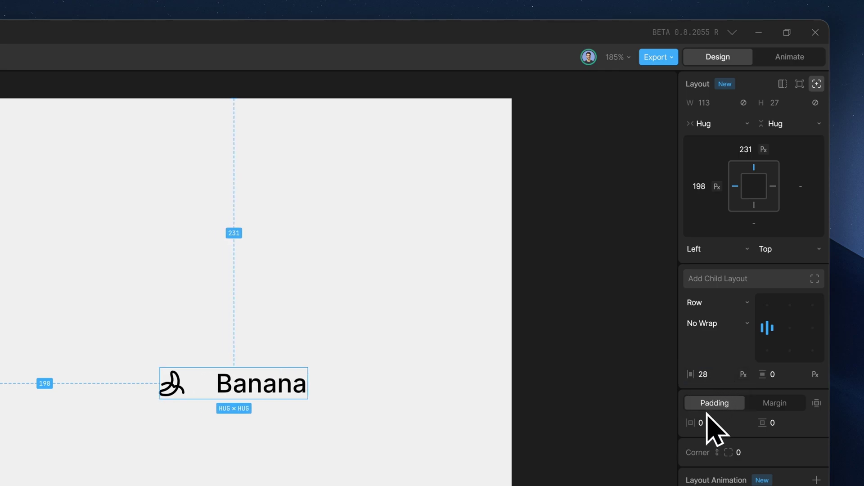
pyautogui.hotkey('ctrl', 'z')
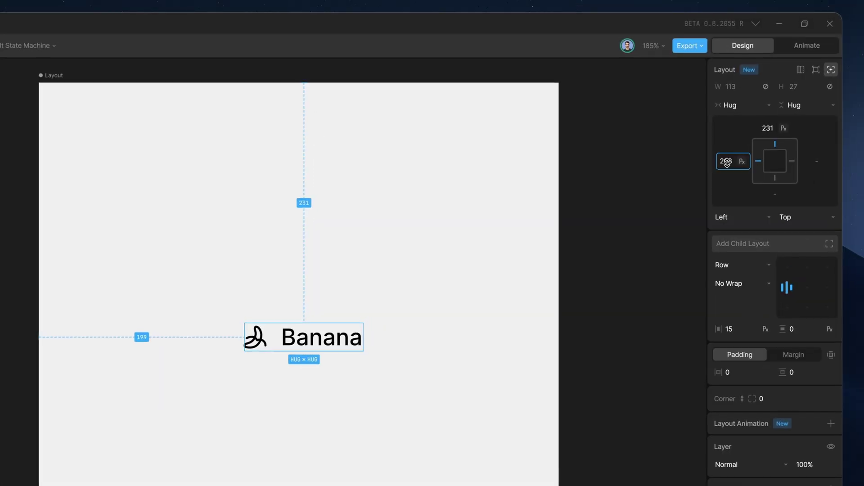
# - Reposition the Row by setting its left offset to about 235 and its top offset to about 264
pyautogui.moveTo(771, 119); pyautogui.dragTo(775, 113)
pyautogui.moveTo(732, 156)
pyautogui.mouseDown()
pyautogui.moveTo(737, 177)
pyautogui.moveTo(738, 154)
pyautogui.mouseUp()
pyautogui.moveTo(768, 128)
pyautogui.mouseDown()
pyautogui.moveTo(774, 118)
pyautogui.moveTo(770, 126)
pyautogui.mouseUp()
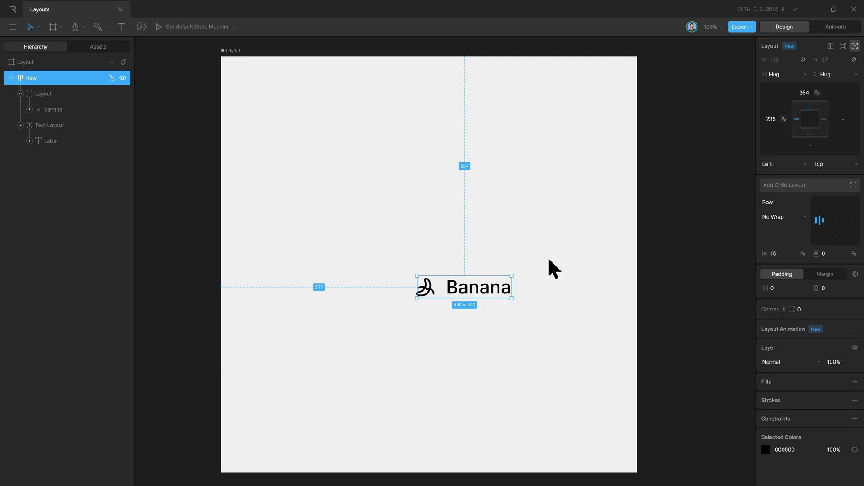
# - Try resizing the Layout artboard from its lower-right corner with the Row pinned left and top, and undo the resize
pyautogui.click(234, 51)
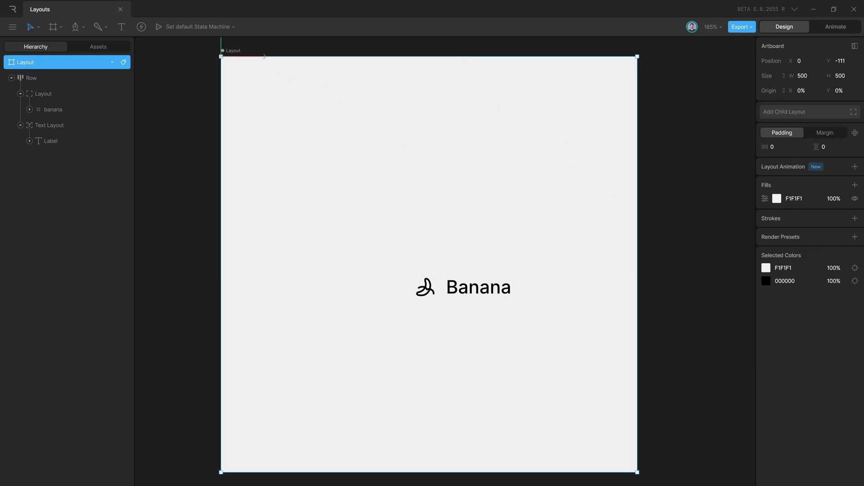
pyautogui.moveTo(637, 472); pyautogui.dragTo(685, 463)
pyautogui.hotkey('ctrl', 'z')
# - Select the Row and pin it to the artboard's right edge instead of the left
pyautogui.click(496, 296)
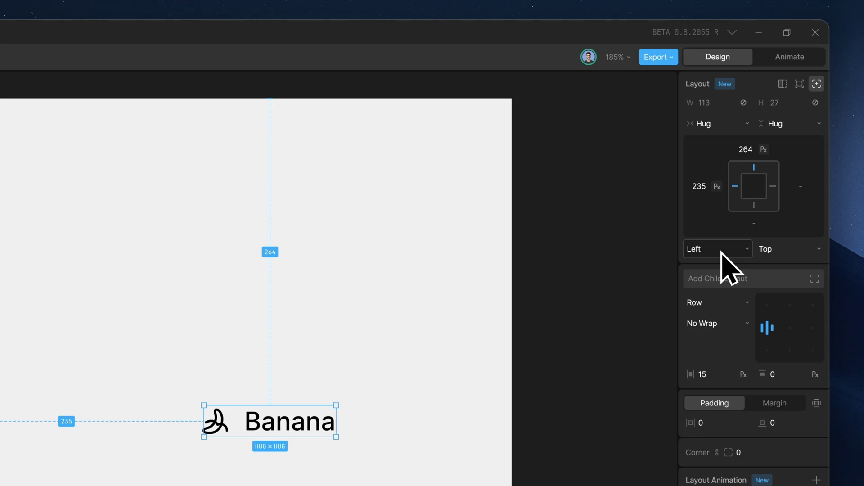
pyautogui.click(722, 250)
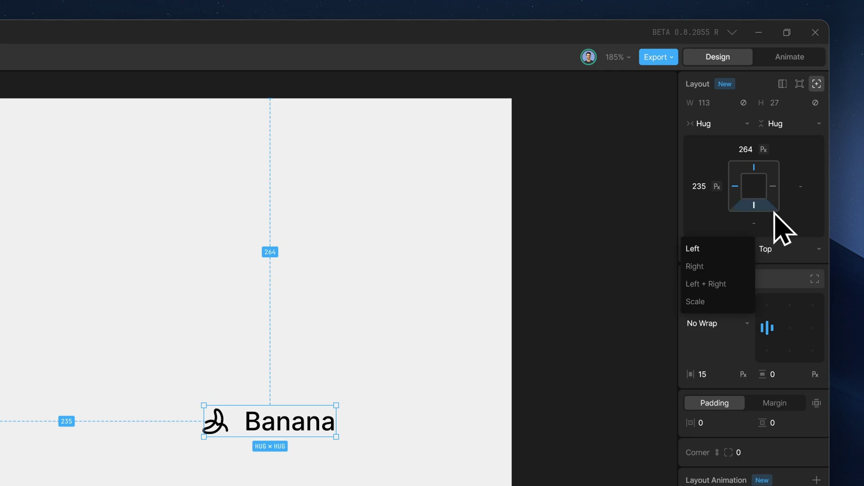
pyautogui.click(774, 189)
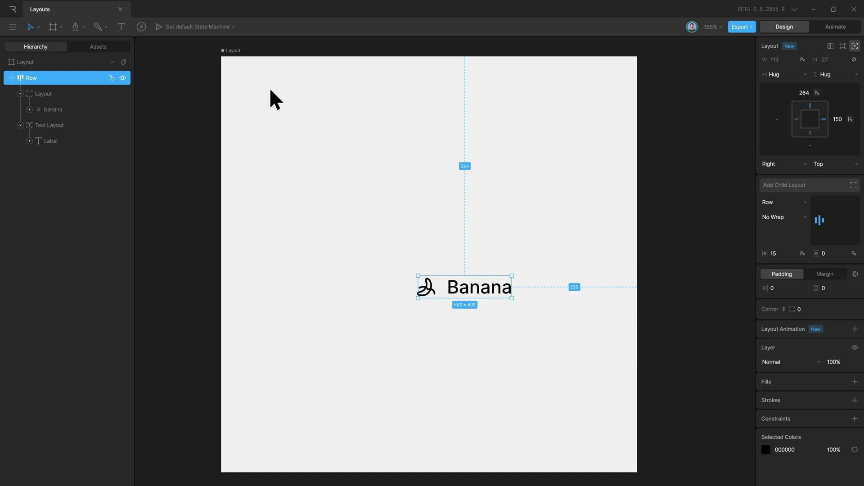
# - Try shrinking the artboard with the Row pinned right, and undo both the resize and the right pinning
pyautogui.click(233, 51)
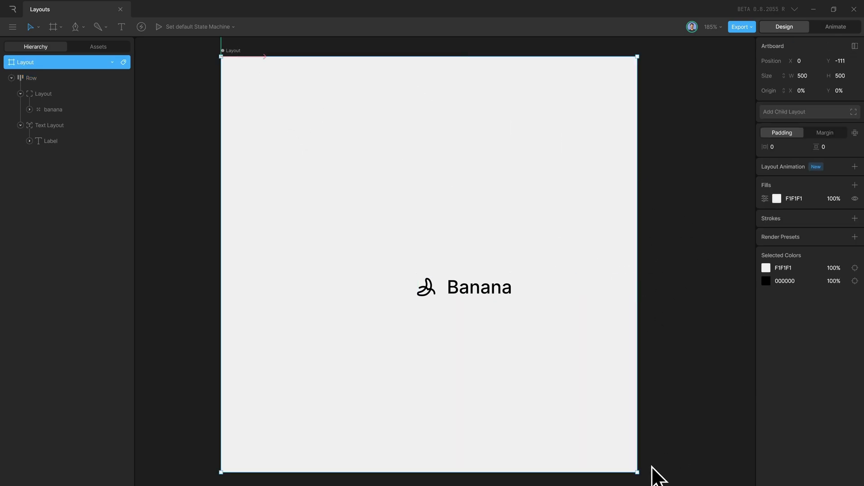
pyautogui.moveTo(636, 469); pyautogui.dragTo(560, 418)
pyautogui.hotkey('ctrl', 'z')
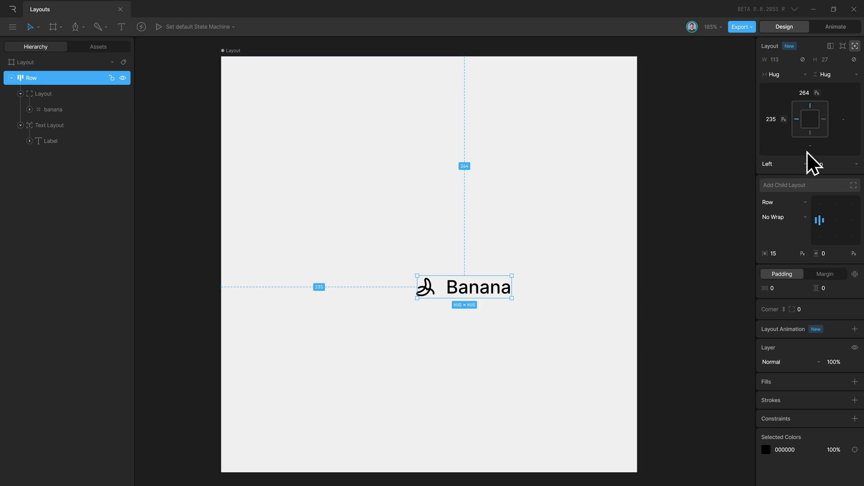
# - Pin the Row to the artboard's right edge, and set its top and right offsets to 100 px
pyautogui.click(824, 128)
pyautogui.click(805, 93)
pyautogui.write('100')
pyautogui.press('Return')
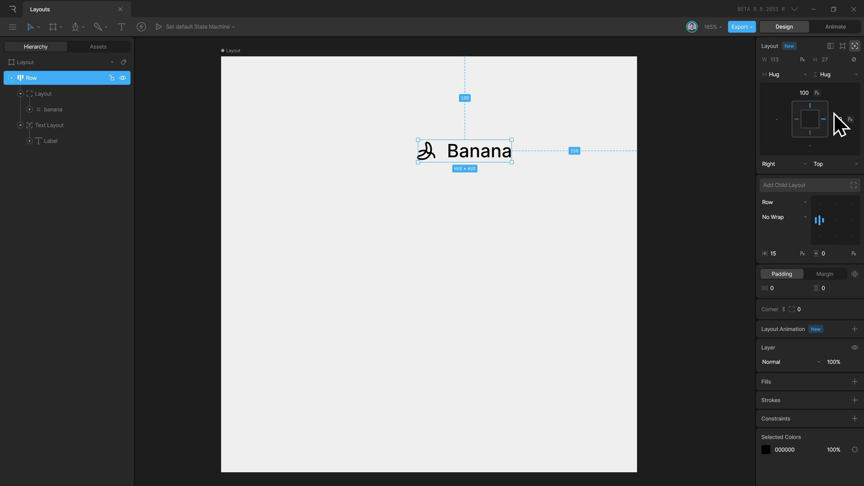
pyautogui.click(833, 117)
pyautogui.write('100')
pyautogui.press('Return')
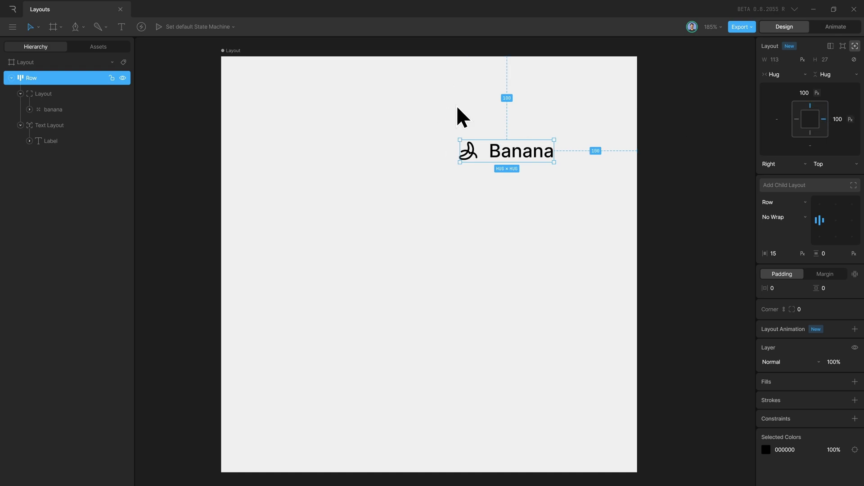
# - Try shrinking the artboard with the Row held 100 px from the top and right, and undo the resize
pyautogui.click(223, 52)
pyautogui.moveTo(638, 473); pyautogui.dragTo(459, 391)
pyautogui.hotkey('ctrl', 'z')
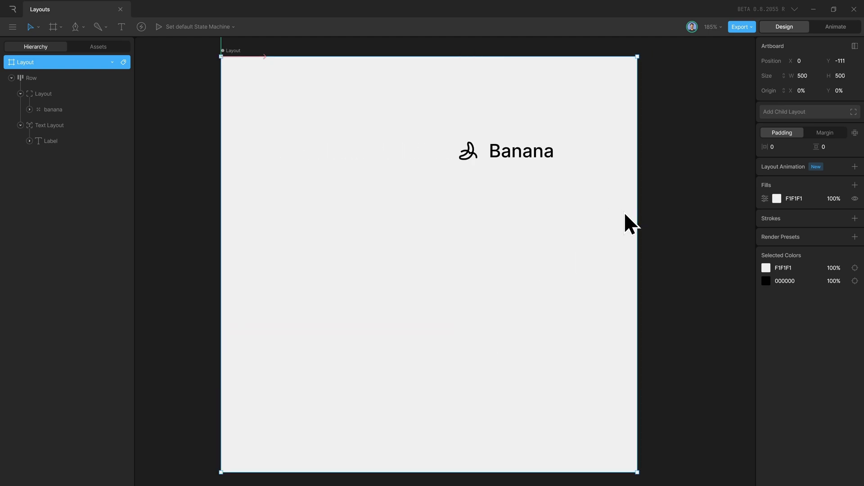
# - Pin the Row to the artboard's bottom edge instead of the top, with a bottom offset of 100 px
pyautogui.click(531, 150)
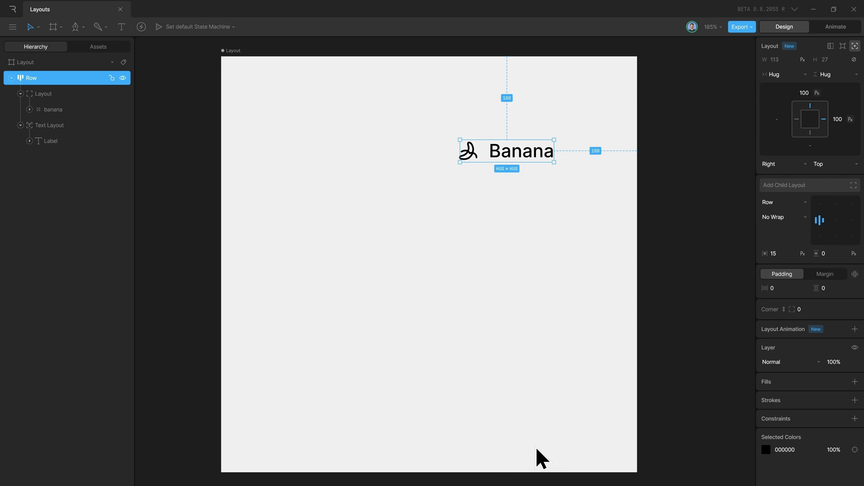
pyautogui.click(831, 169)
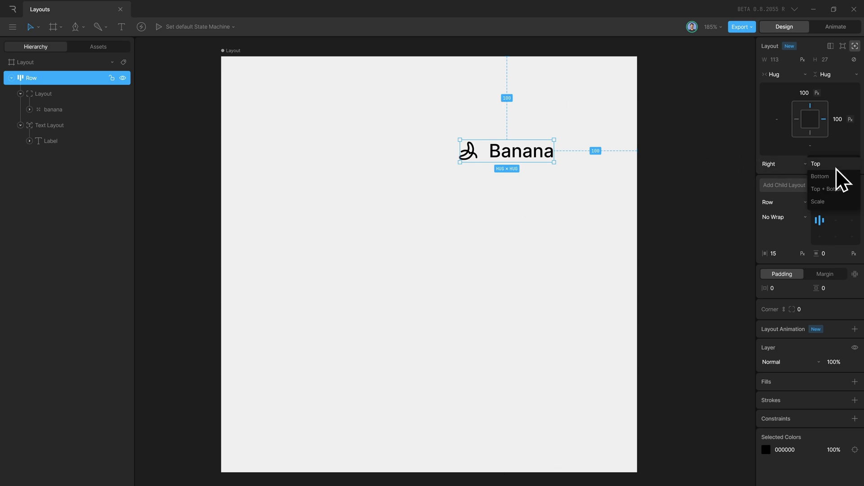
pyautogui.click(834, 176)
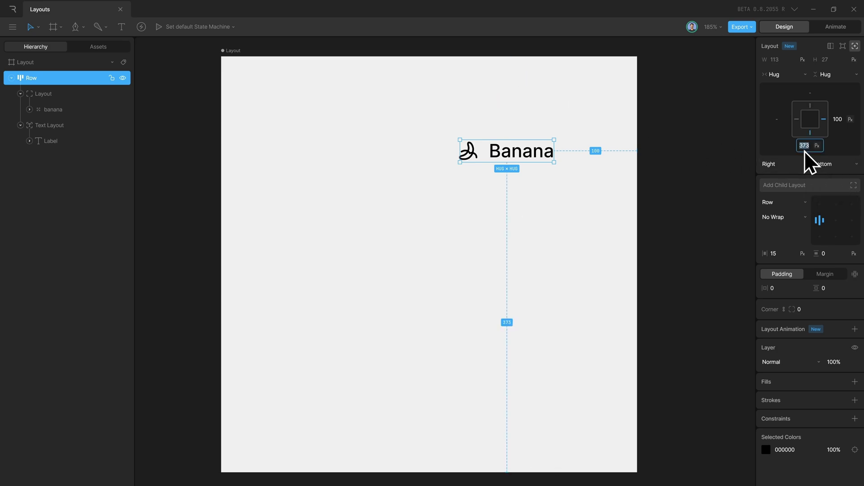
pyautogui.write('10')
pyautogui.press('Return')
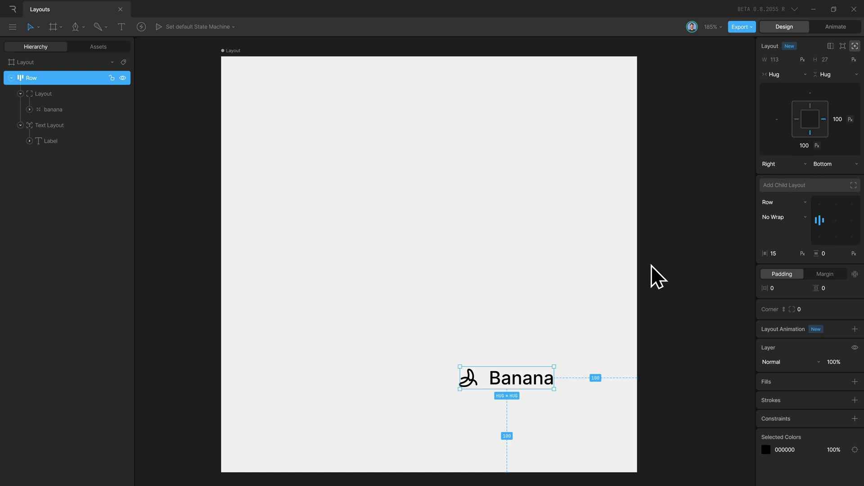
# - Try resizing the artboard to several sizes with the Row pinned right and bottom, and undo the resizing
pyautogui.click(651, 266)
pyautogui.click(236, 51)
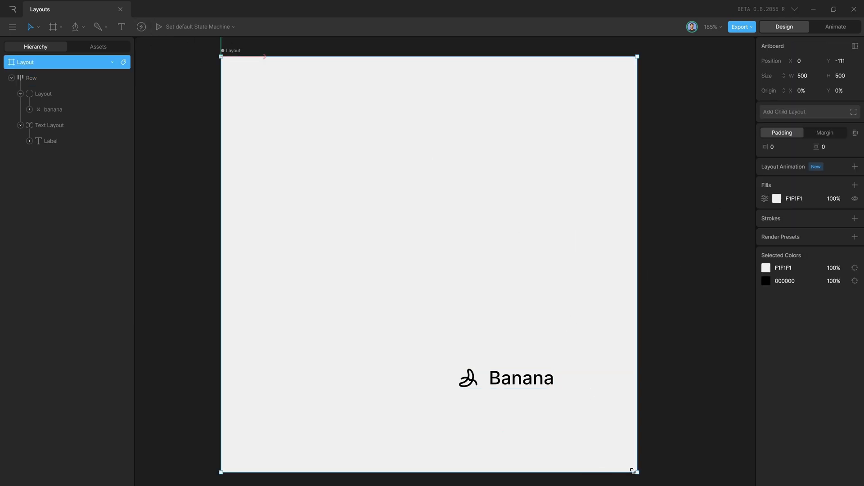
pyautogui.moveTo(637, 472); pyautogui.dragTo(523, 326)
pyautogui.moveTo(691, 377); pyautogui.dragTo(647, 356)
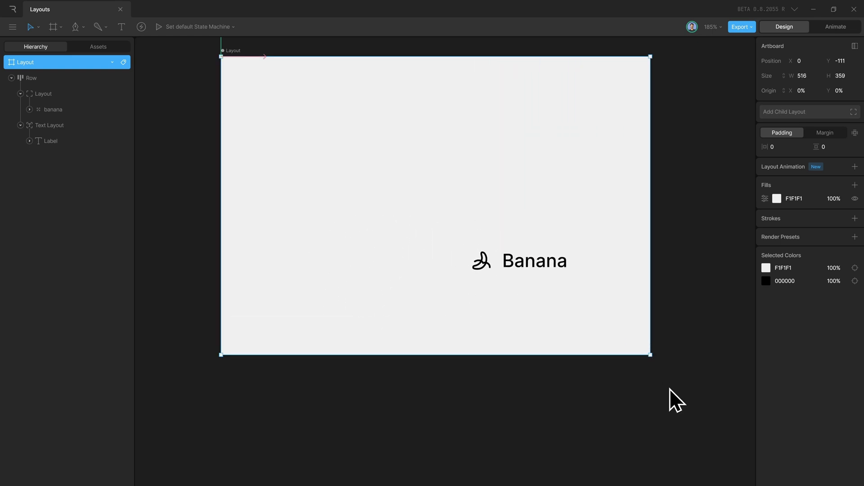
pyautogui.hotkey('ctrl', 'z')
# - Pin the Row to both left and right with offsets of 150 px, and align its children to the center
pyautogui.click(536, 378)
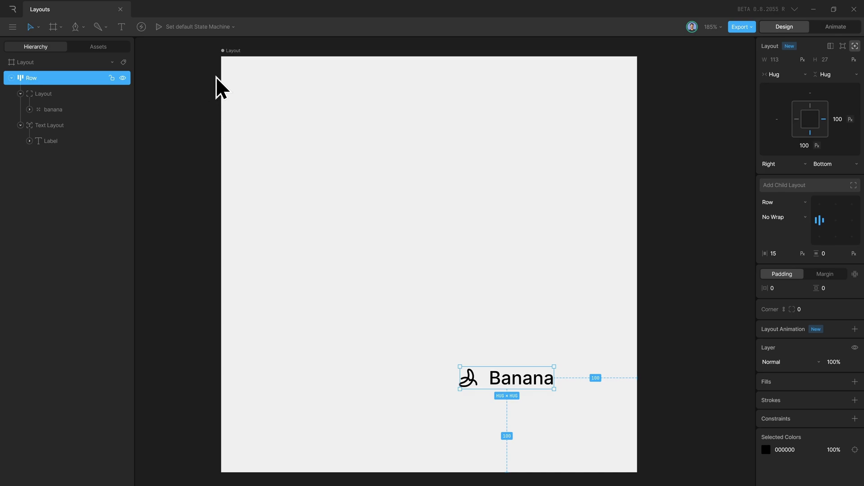
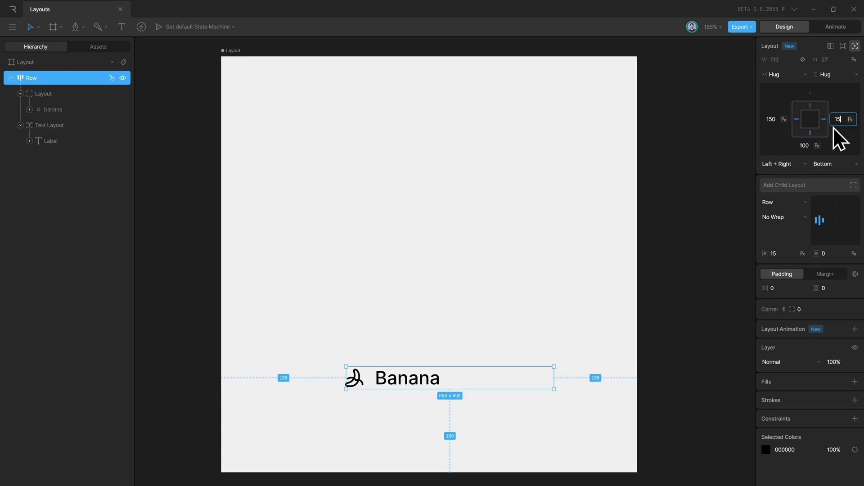
pyautogui.press('Return')
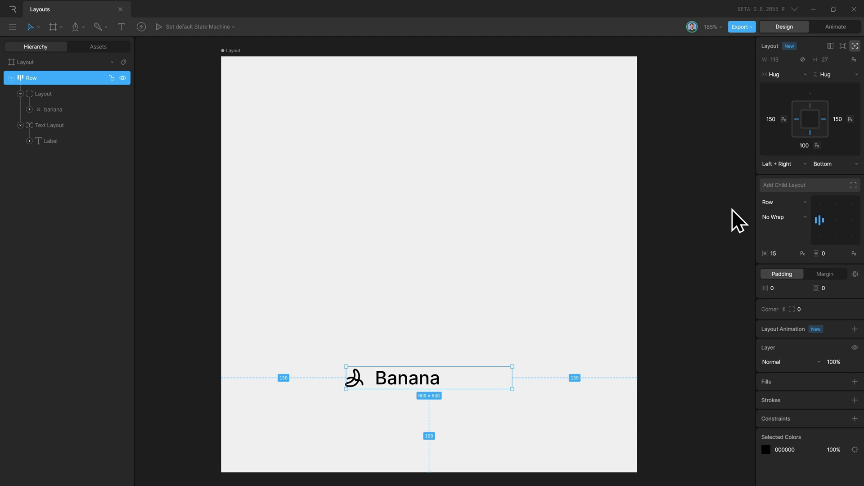
pyautogui.click(837, 222)
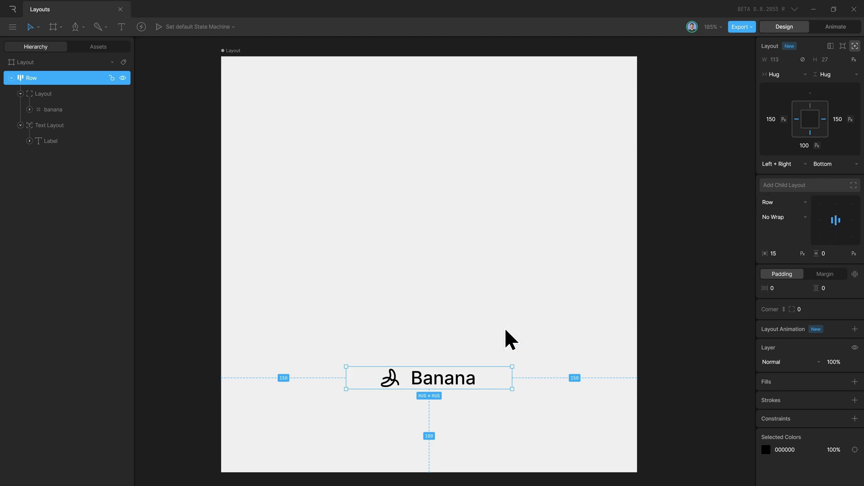
# - Shrink the Layout artboard to about 348 wide by 413 high
pyautogui.click(452, 315)
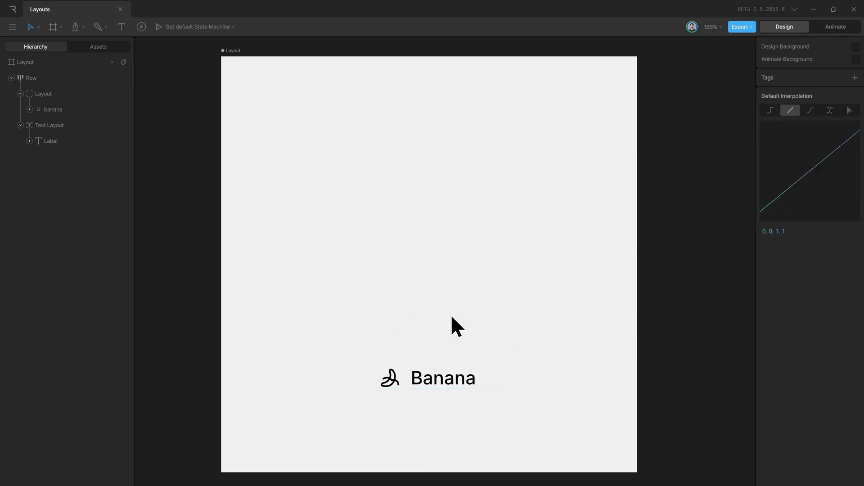
pyautogui.click(237, 51)
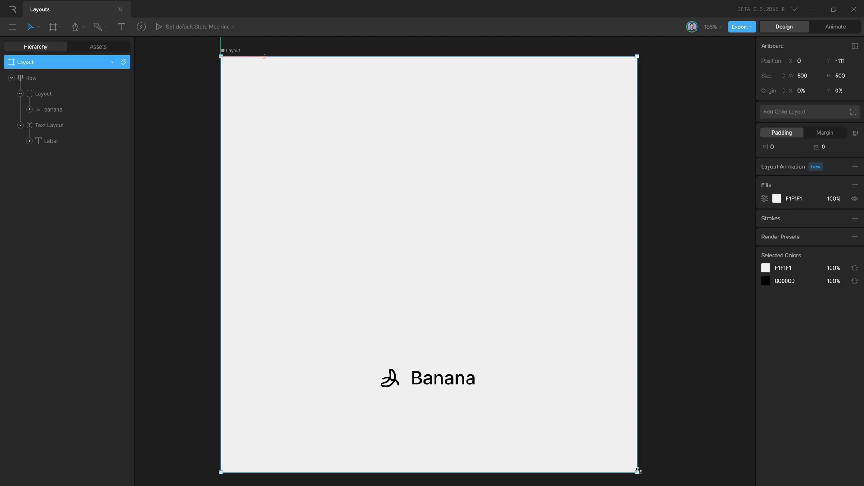
pyautogui.moveTo(638, 471); pyautogui.dragTo(512, 399)
# - Select the Row and set its left and right offsets to 0 so it spans the artboard's width
pyautogui.click(384, 304)
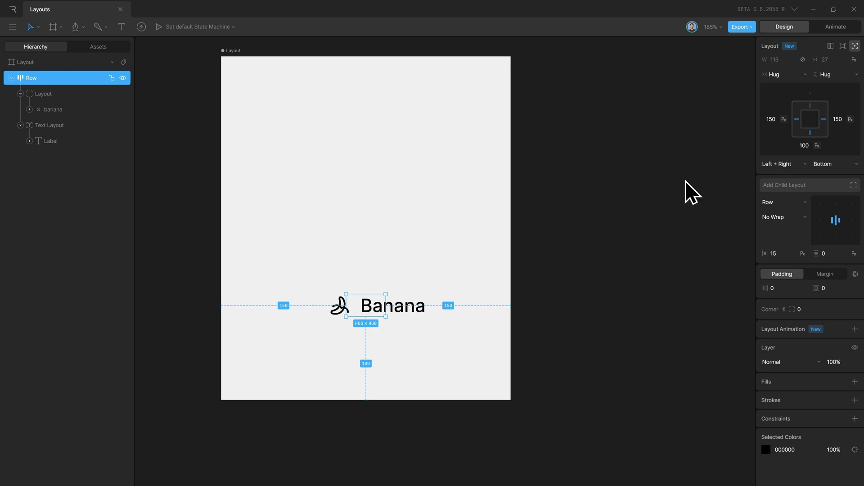
pyautogui.click(772, 119)
pyautogui.write('0')
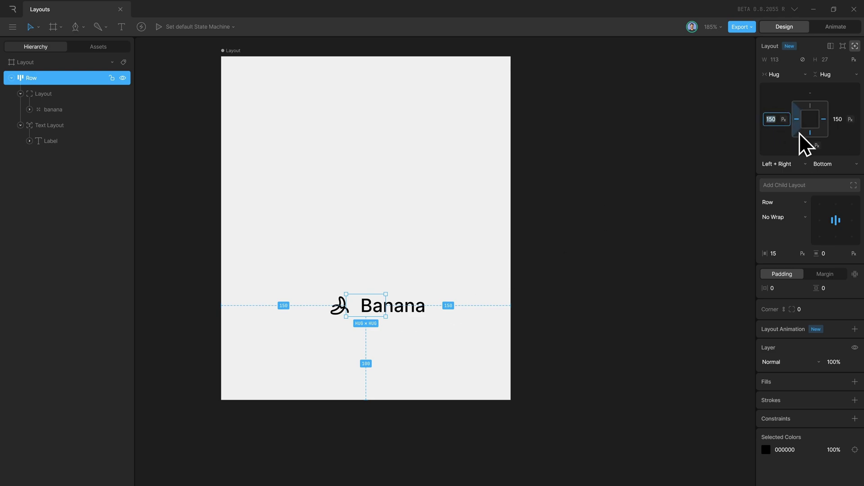
pyautogui.click(837, 119)
pyautogui.write('0')
pyautogui.click(563, 261)
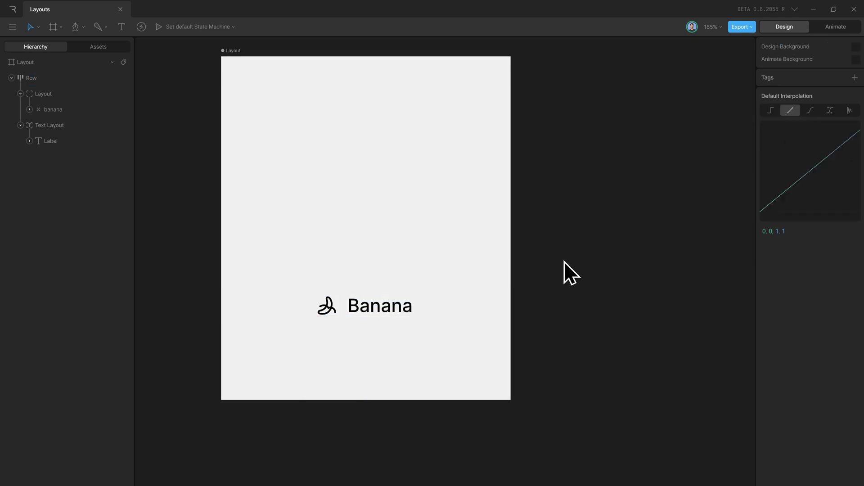
# - Try resizing the artboard to about 318 by 471, and undo the resize along with the Row's right offset change
pyautogui.click(223, 49)
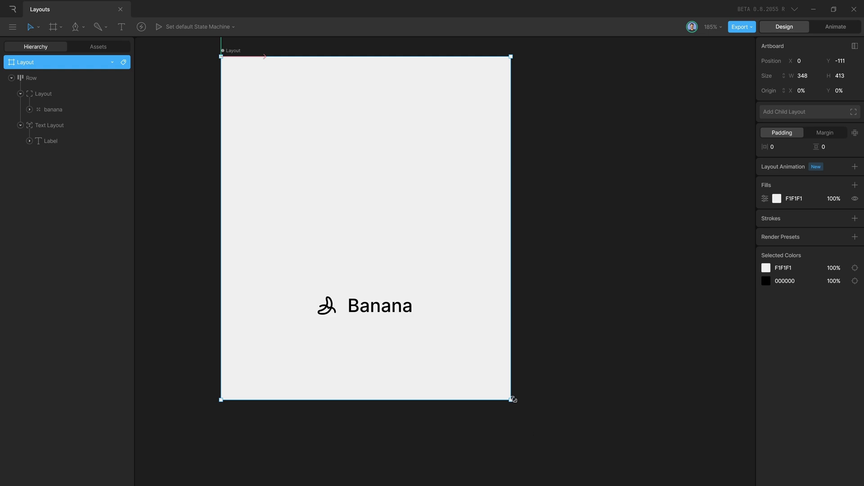
pyautogui.moveTo(510, 400); pyautogui.dragTo(378, 447)
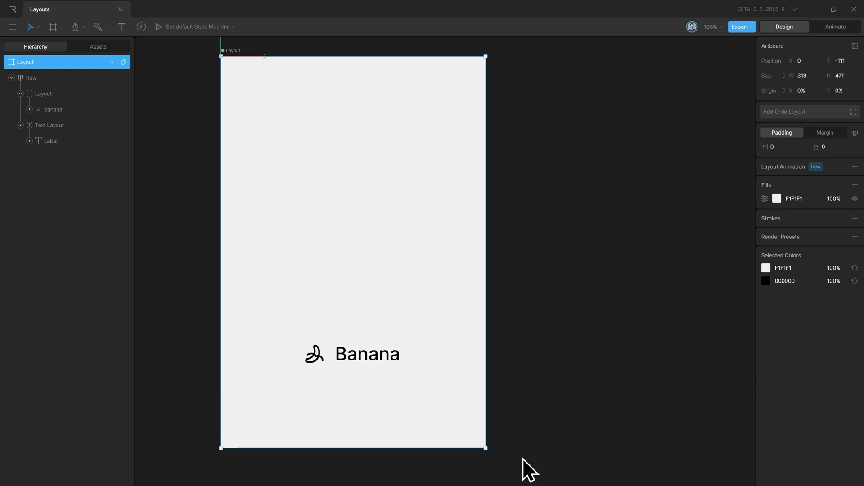
pyautogui.hotkey('ctrl', 'z')
pyautogui.hotkey('ctrl', 'z')
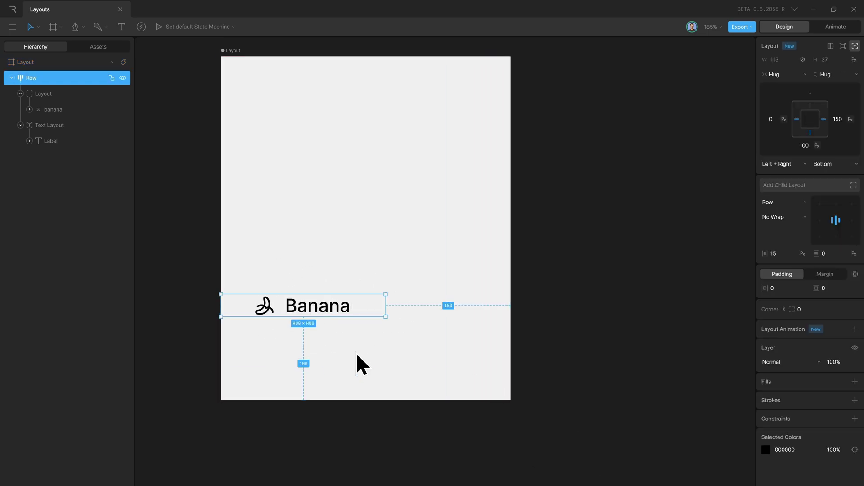
# - Set the Row's right offset to 0 again
pyautogui.click(845, 120)
pyautogui.write('0')
pyautogui.press('Return')
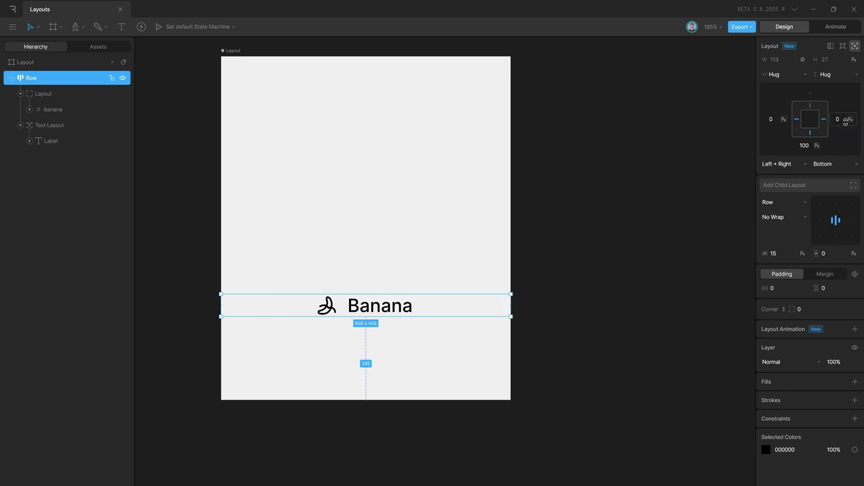
# - Pin the Row to both top and bottom, and set its top and bottom offsets to 0
pyautogui.click(841, 163)
pyautogui.click(841, 190)
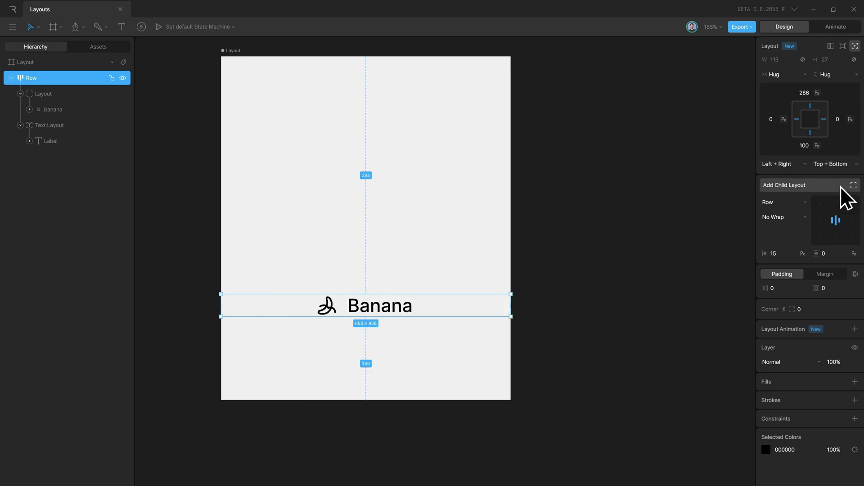
pyautogui.click(804, 92)
pyautogui.write('0')
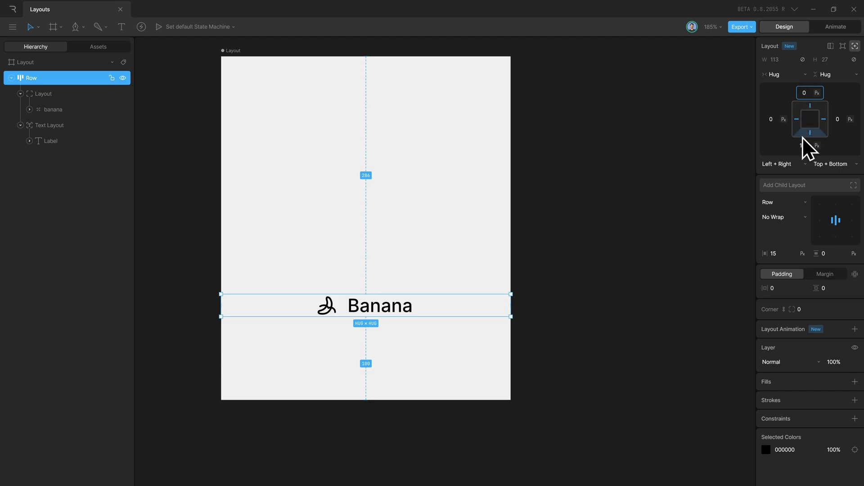
pyautogui.click(804, 145)
pyautogui.write('0')
pyautogui.press('Return')
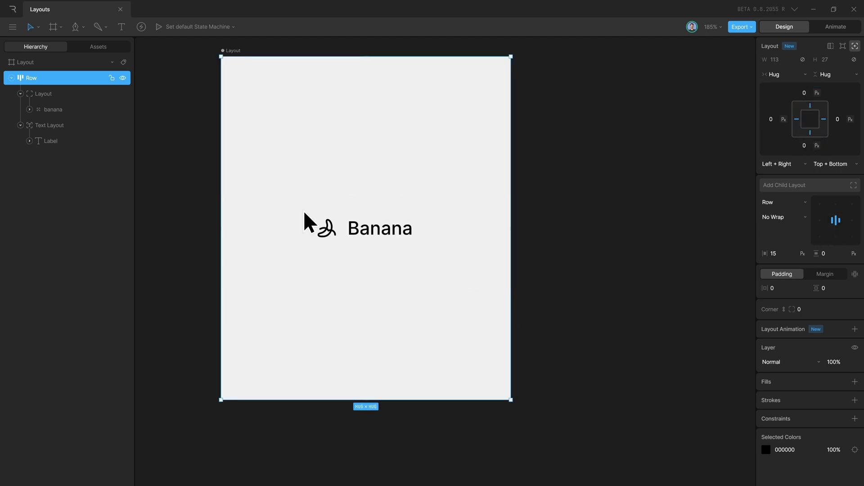
# - Resize the Layout artboard to about 367 by 400, and enlarge it from there to a bigger square
pyautogui.click(231, 50)
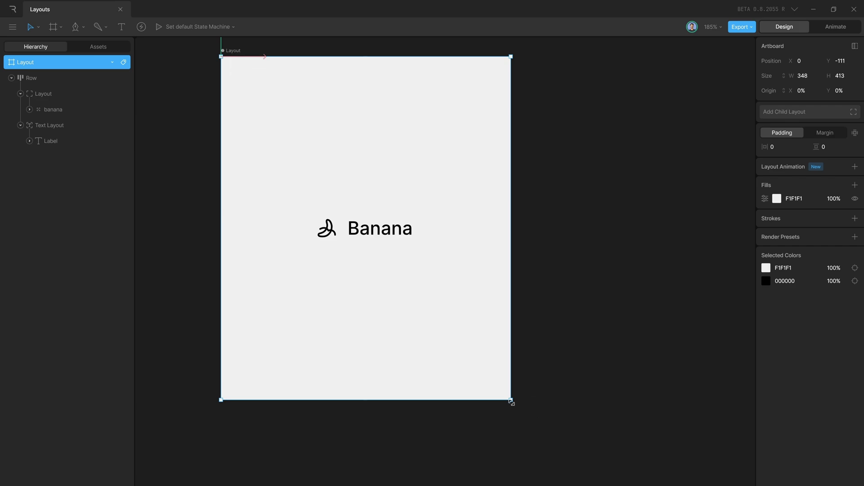
pyautogui.moveTo(509, 397); pyautogui.dragTo(527, 388)
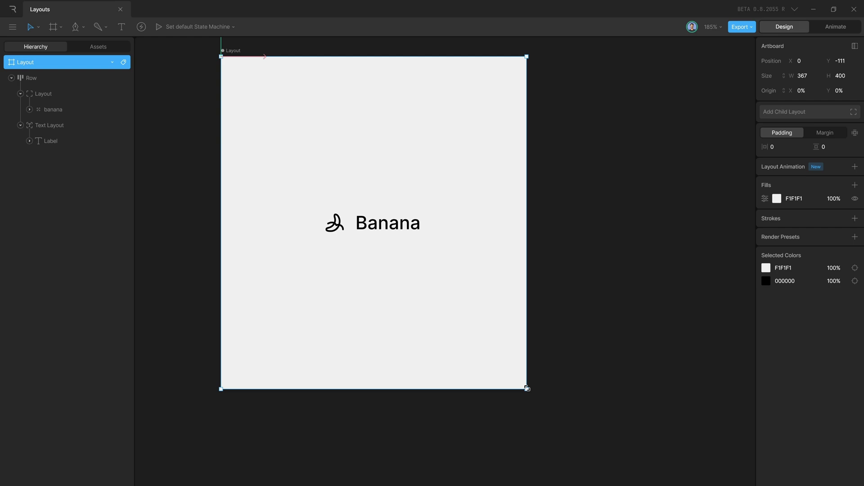
pyautogui.moveTo(527, 389); pyautogui.dragTo(637, 472)
# - In the Text Animation file, replace the text "Place" inside the black rectangle with "Text Layout"
pyautogui.click(467, 267)
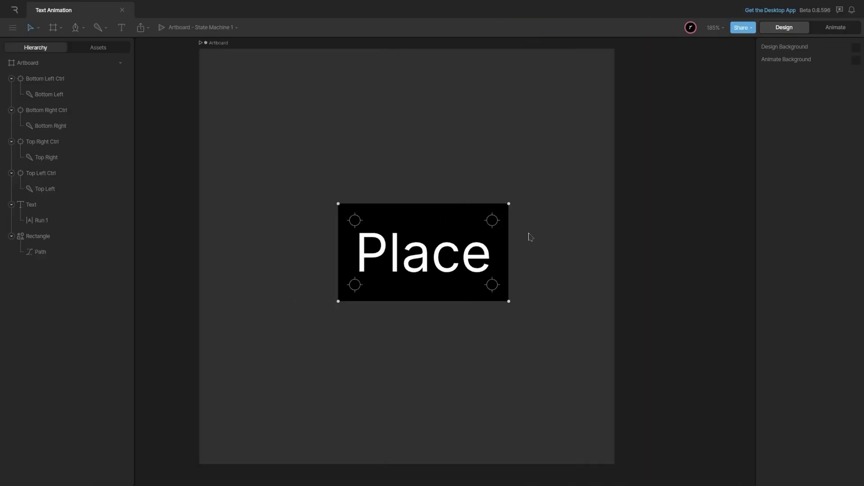
pyautogui.click(450, 255)
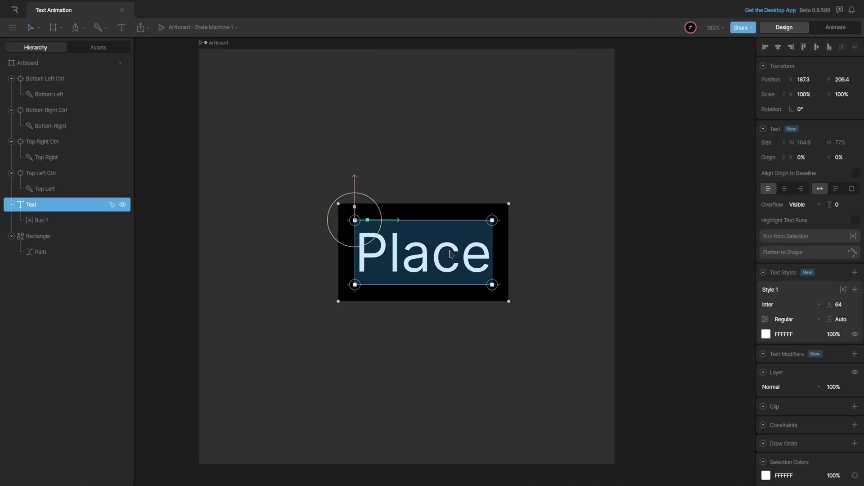
pyautogui.press('BackSpace')
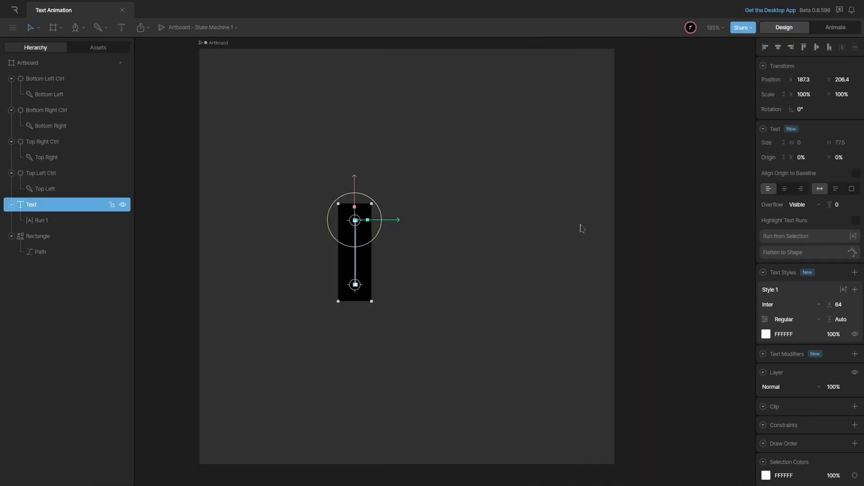
pyautogui.write('Text Layout')
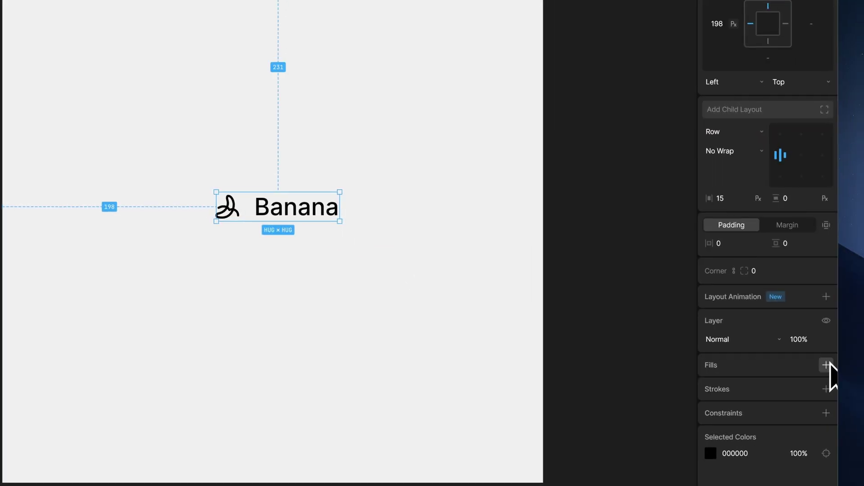
# - Add a fill to the Row in the Layouts file and set its color to FFFFFF
pyautogui.click(826, 365)
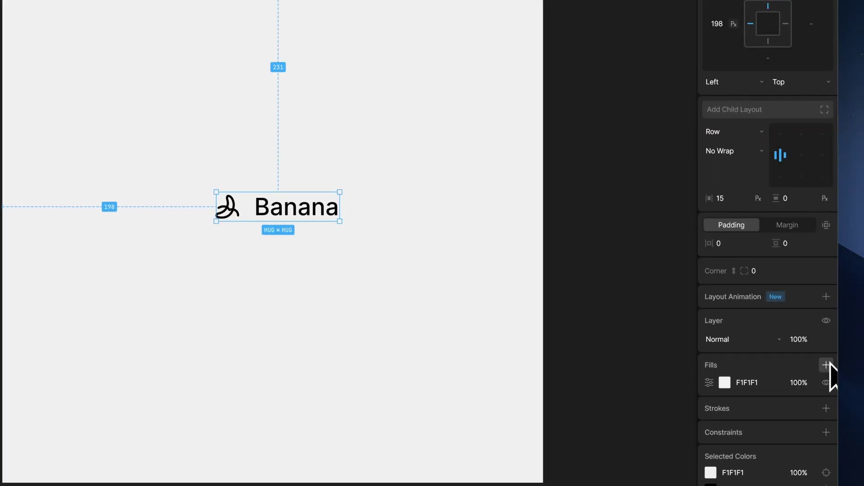
pyautogui.click(768, 382)
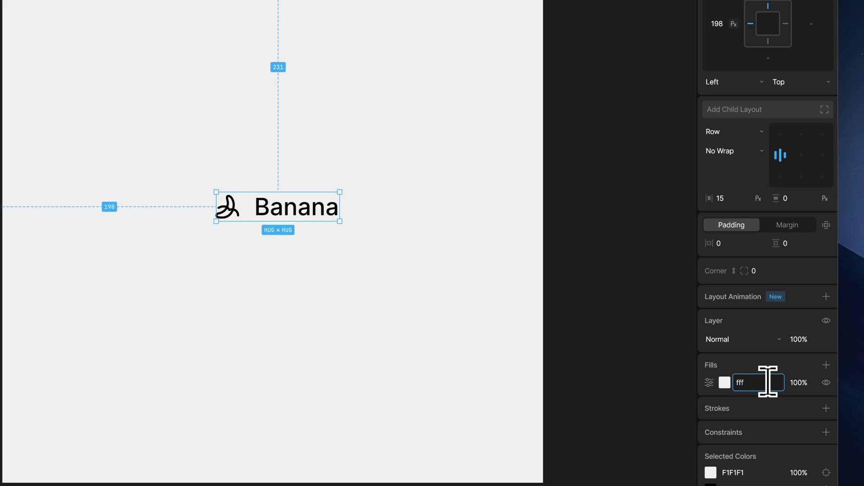
pyautogui.press('Return')
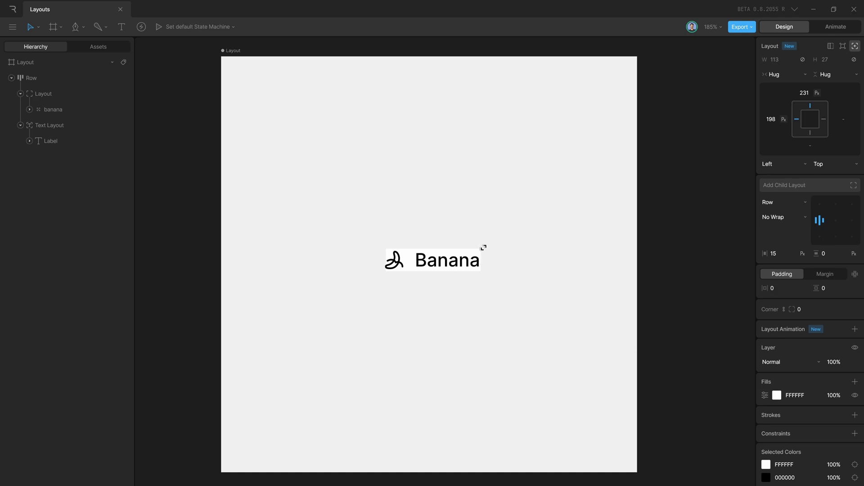
# - Try a padding of 35 horizontally and 21 vertically on the Row
pyautogui.click(472, 266)
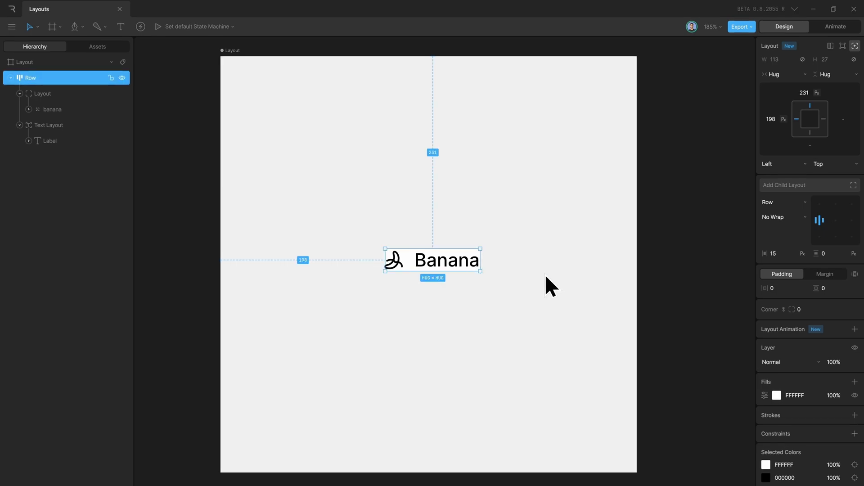
pyautogui.moveTo(739, 302); pyautogui.dragTo(744, 293)
pyautogui.moveTo(808, 296); pyautogui.dragTo(810, 302)
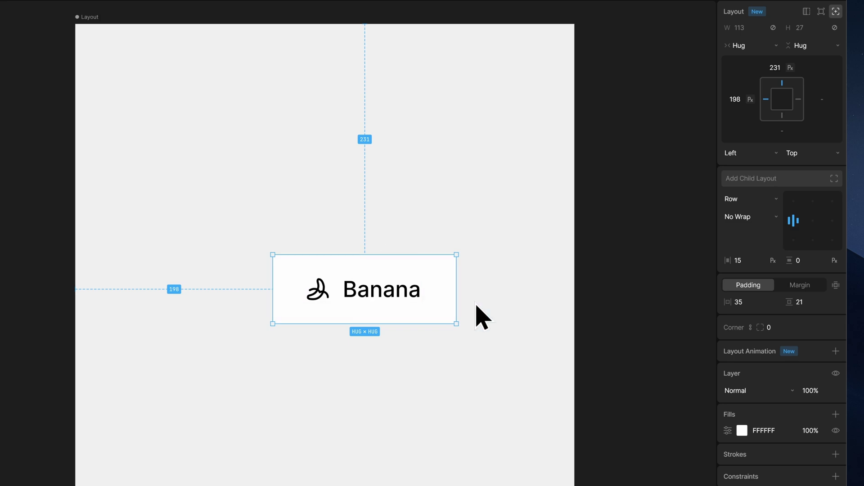
# - Set the Row's horizontal padding to 15 and its vertical padding to 10
pyautogui.click(837, 289)
pyautogui.click(838, 289)
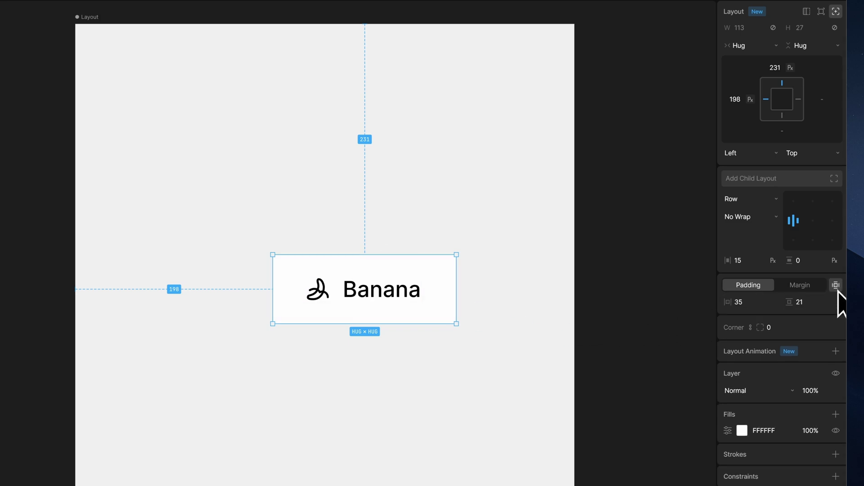
pyautogui.click(758, 301)
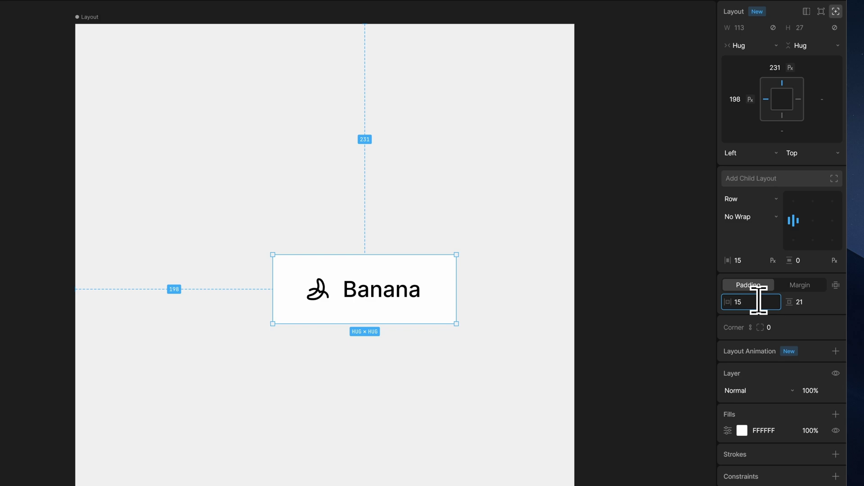
pyautogui.write('15')
pyautogui.press('Return')
pyautogui.click(810, 301)
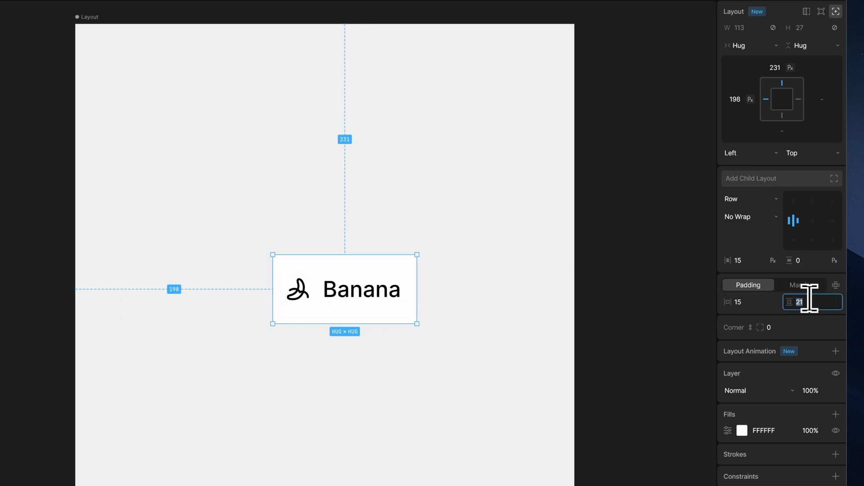
pyautogui.write('10')
pyautogui.press('Return')
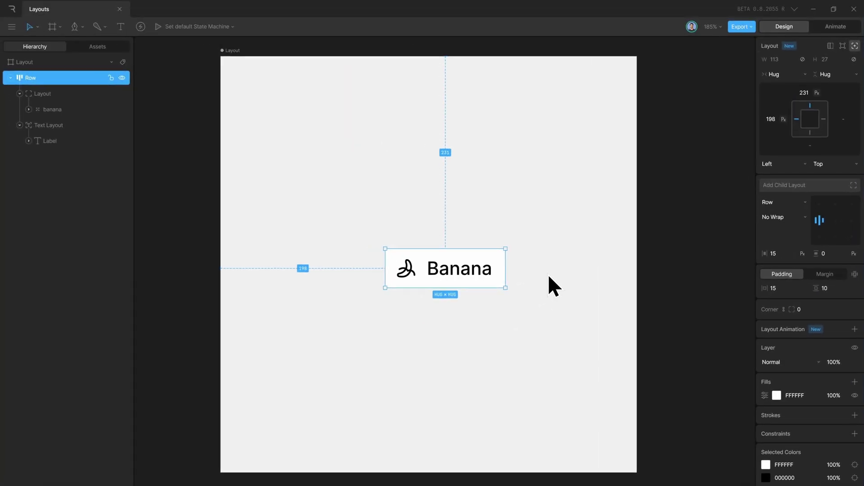
# - Round the Row's corners with a radius of 10
pyautogui.click(472, 288)
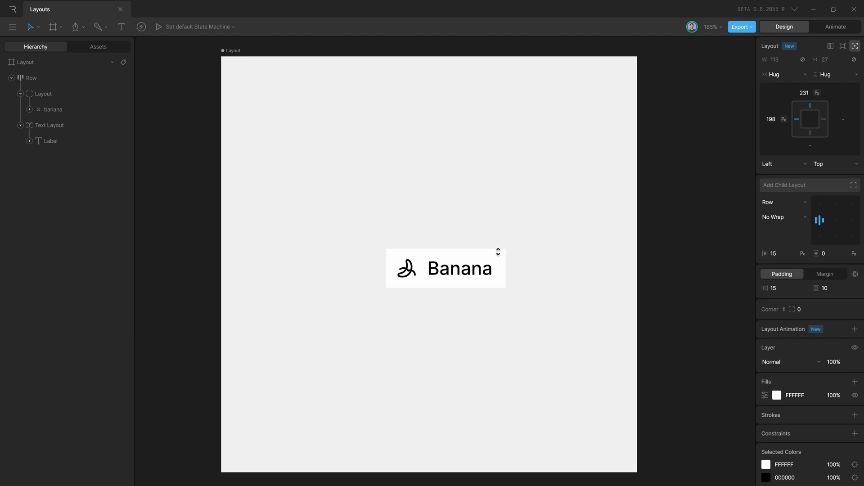
pyautogui.click(469, 255)
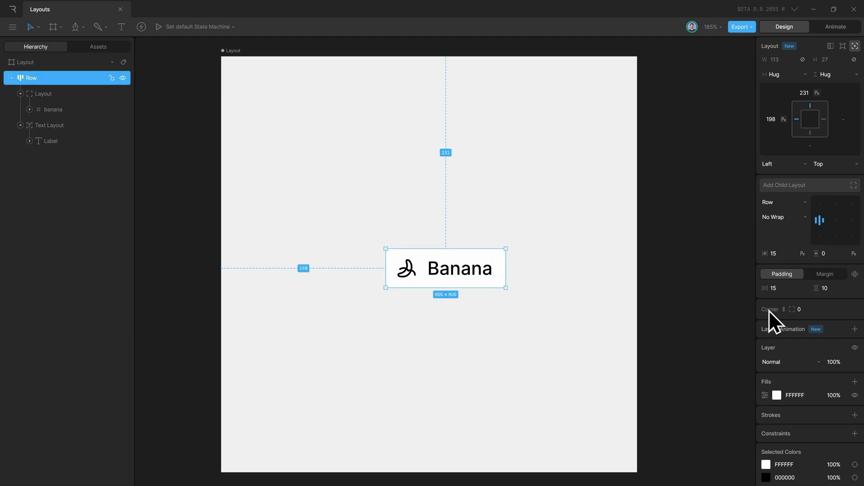
pyautogui.click(807, 308)
pyautogui.write('1')
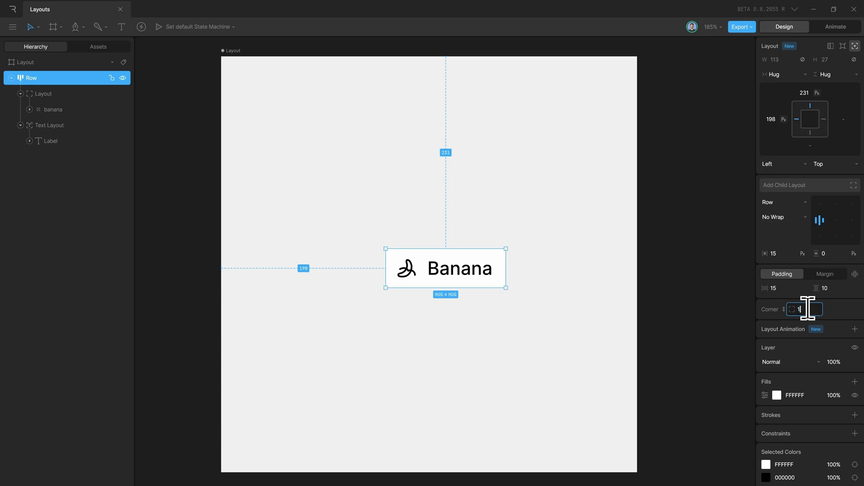
pyautogui.press('Return')
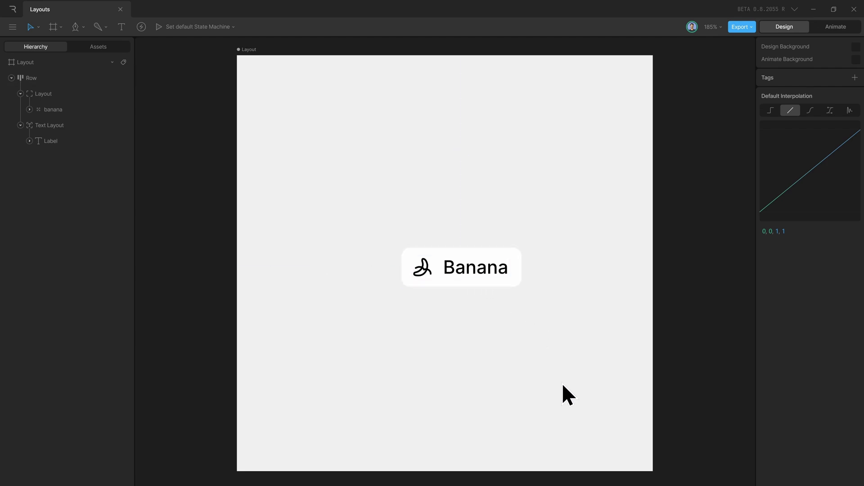
# - Copy the grapes, apple and cherry icons from the Fruits artboard into the Layout artboard, and place them above the Row in the hierarchy
pyautogui.moveTo(563, 395); pyautogui.dragTo(563, 187)
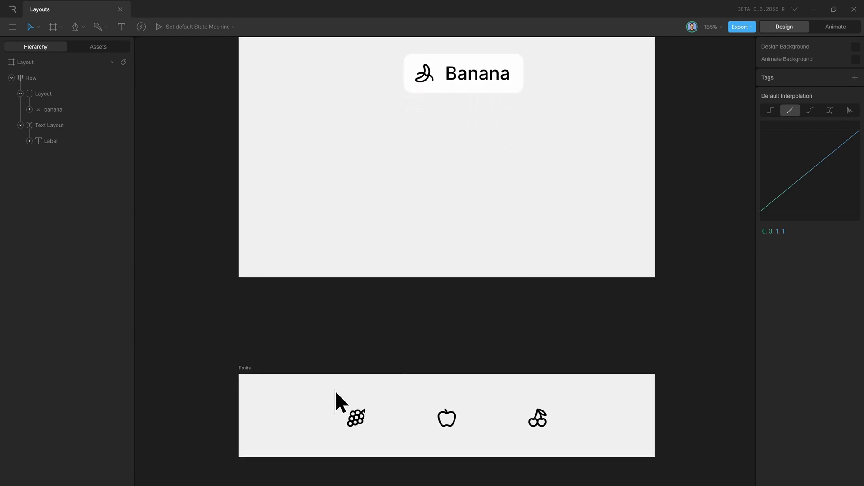
pyautogui.moveTo(335, 390); pyautogui.dragTo(593, 444)
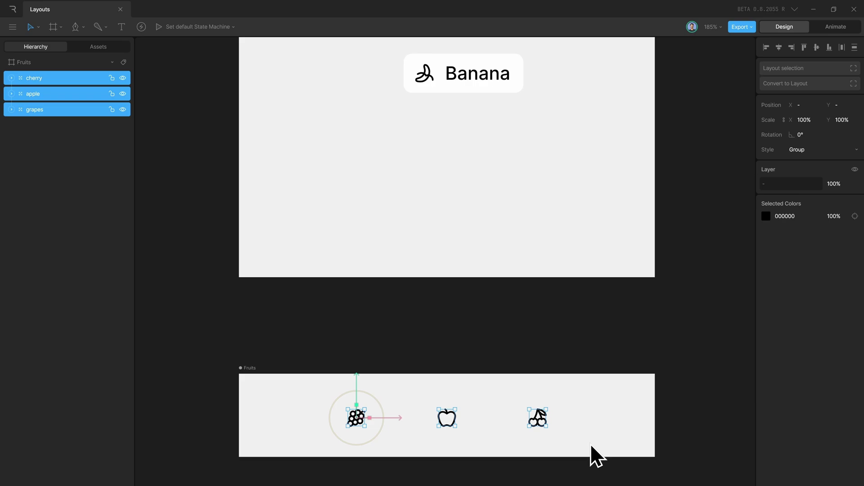
pyautogui.hotkey('ctrl', 'c')
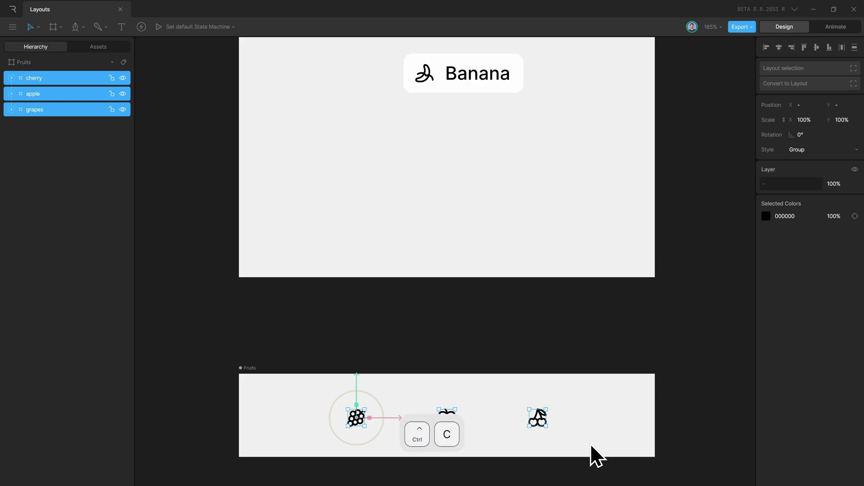
pyautogui.click(582, 222)
pyautogui.scroll(4, 591, 314)
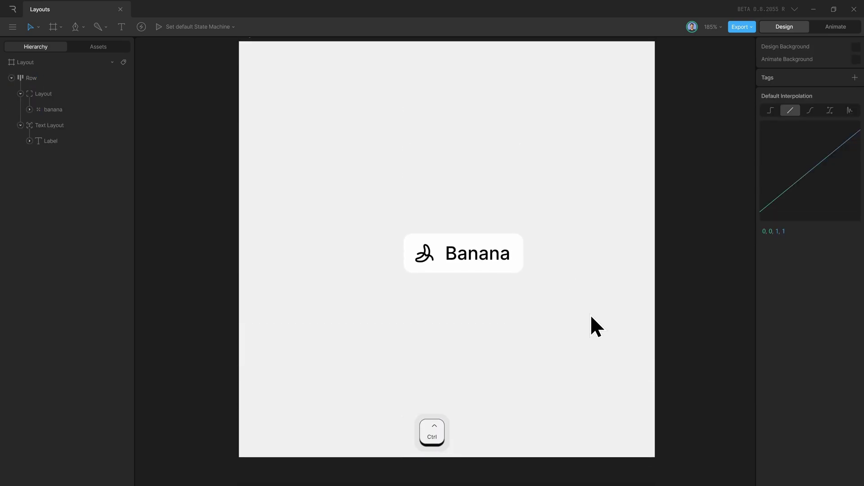
pyautogui.hotkey('ctrl', 'v')
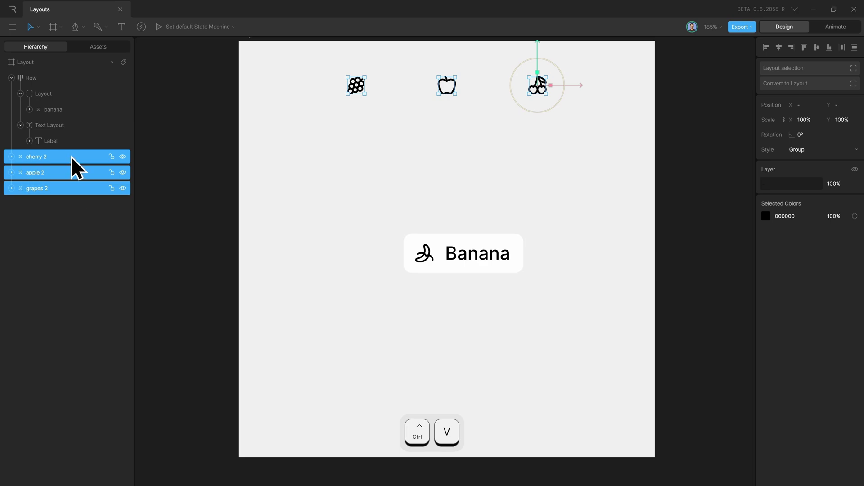
pyautogui.moveTo(71, 157); pyautogui.dragTo(72, 80)
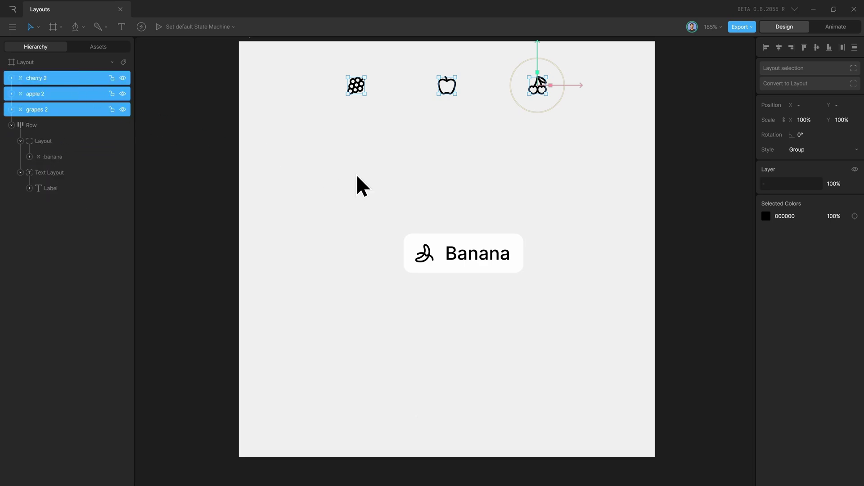
# - Duplicate the banana Row and move the copy above the original, about 196 from the left edge and 160 from the top
pyautogui.click(492, 261)
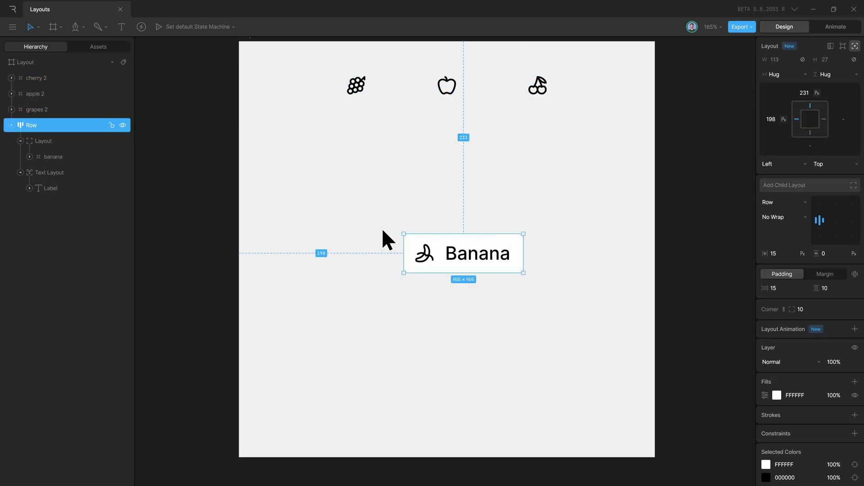
pyautogui.hotkey('ctrl', 'd')
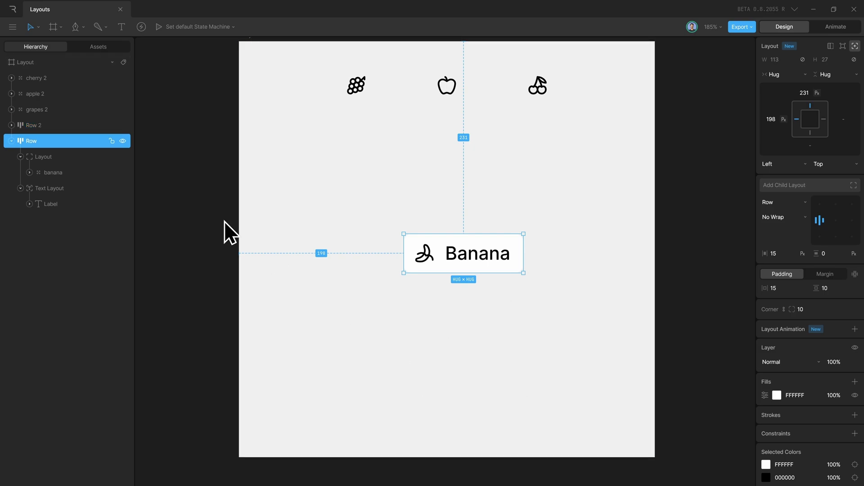
pyautogui.click(66, 120)
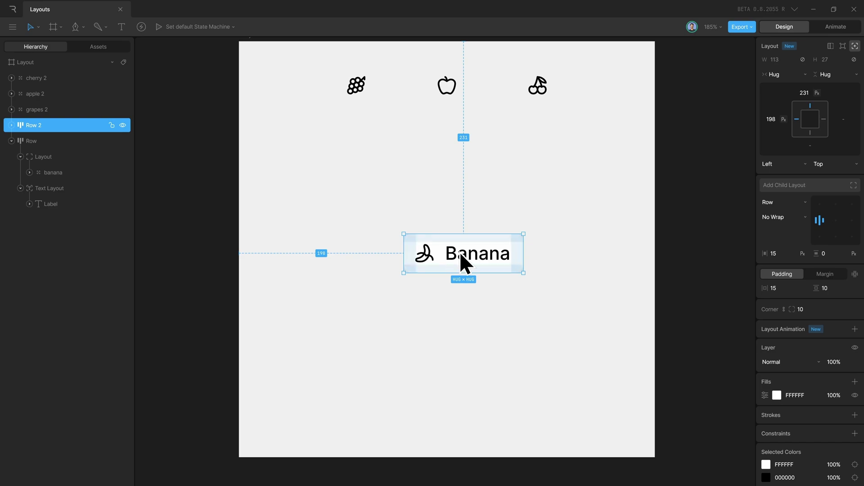
pyautogui.moveTo(460, 252); pyautogui.dragTo(459, 196)
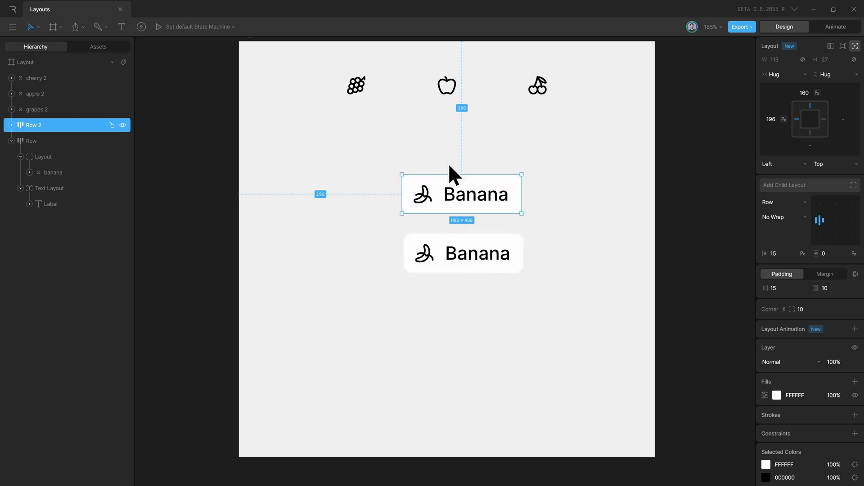
# - Try moving the grapes icon from the canvas into Row 2, and undo the move
pyautogui.click(357, 86)
pyautogui.moveTo(354, 86); pyautogui.dragTo(451, 194)
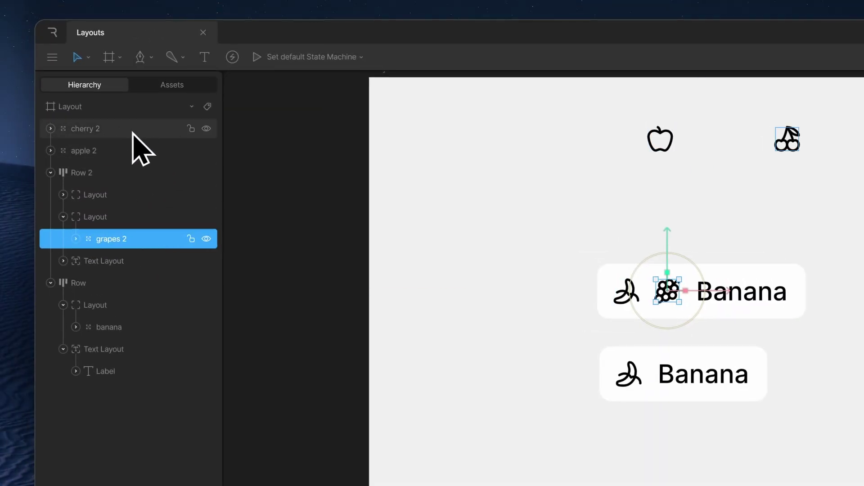
pyautogui.press('super+z')
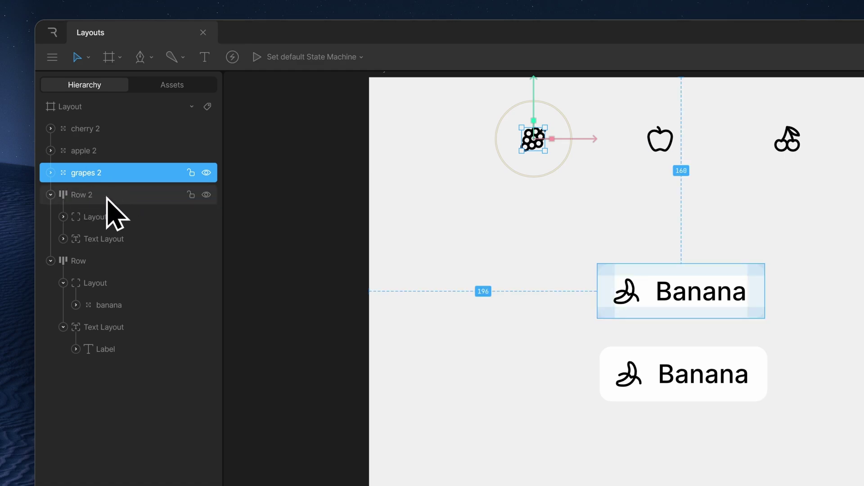
# - Nest the grapes icon inside Row 2 through the hierarchy, and change that row's label to Grape
pyautogui.moveTo(107, 198); pyautogui.dragTo(107, 199)
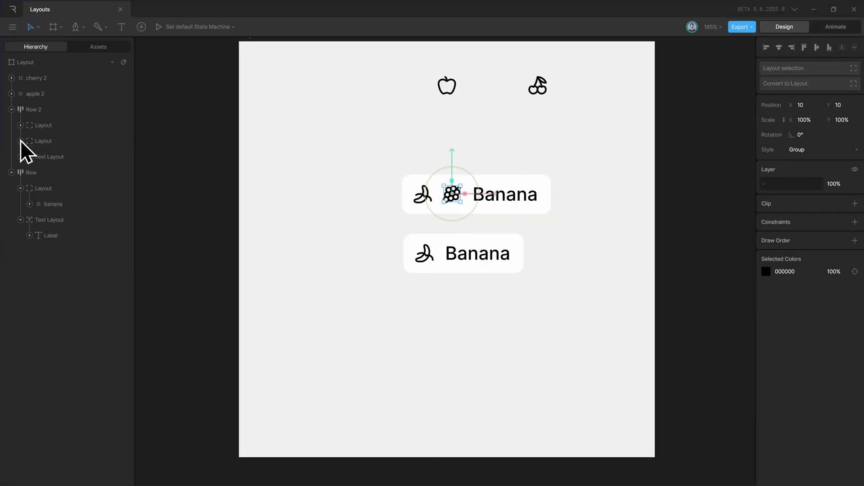
pyautogui.click(20, 141)
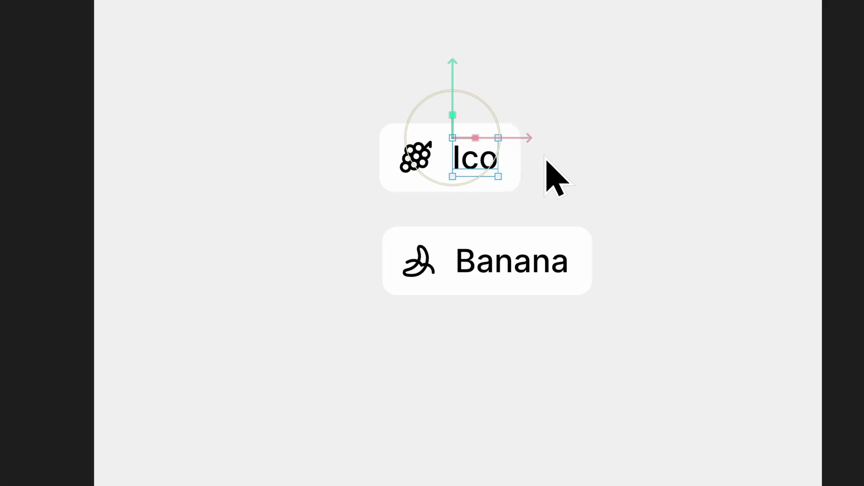
pyautogui.press('BackSpace')
pyautogui.press('BackSpace')
pyautogui.press('BackSpace')
pyautogui.write('Grap')
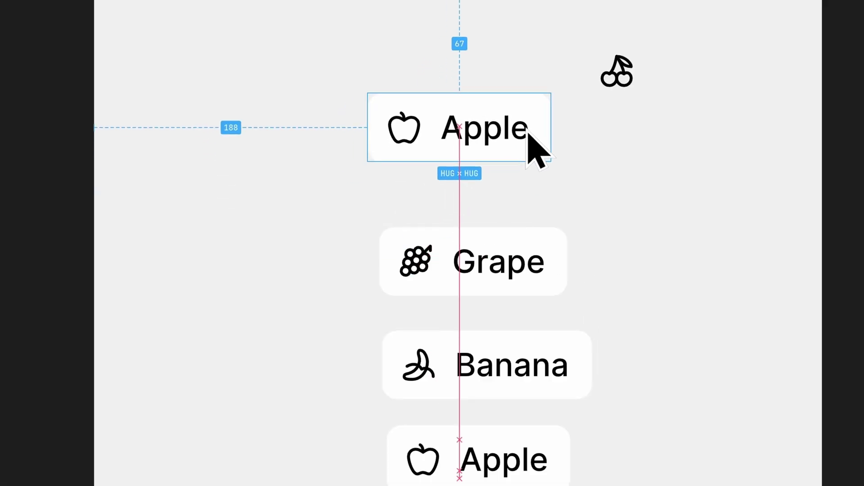
# - Move the upper Apple tag down toward the Grape tag, about 194 from the left edge and 90 from the top
pyautogui.moveTo(534, 149); pyautogui.dragTo(541, 183)
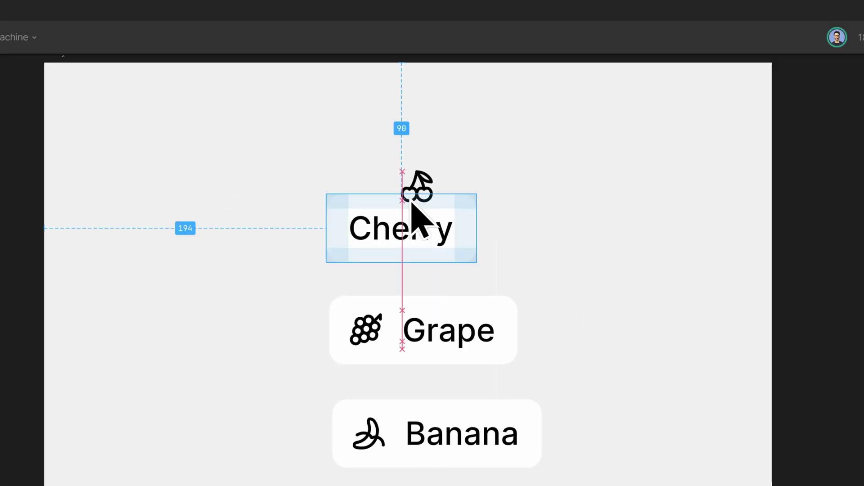
# - Nest the cherry icon inside the Cherry tag's row, in front of its label
pyautogui.moveTo(411, 199); pyautogui.dragTo(333, 241)
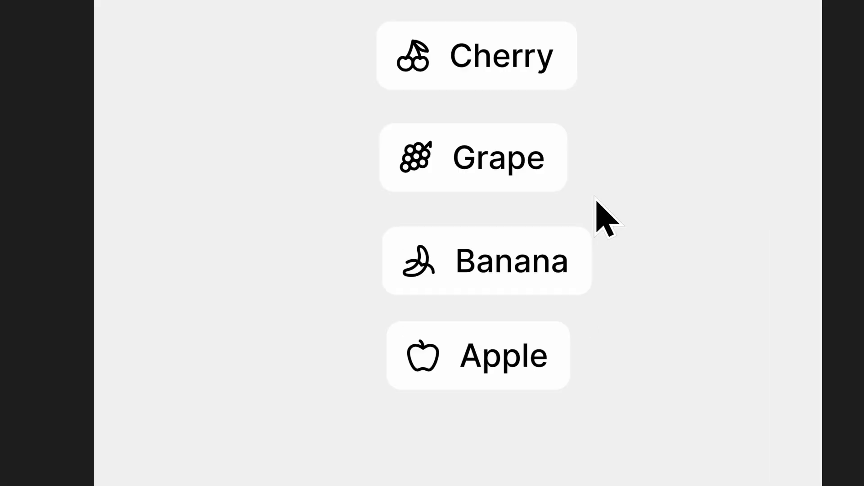
# - Tint the tag fills: Banana FFF8DB, Apple FFD8D8, Grape D5FFD6 and Cherry FFC7E2
pyautogui.click(561, 253)
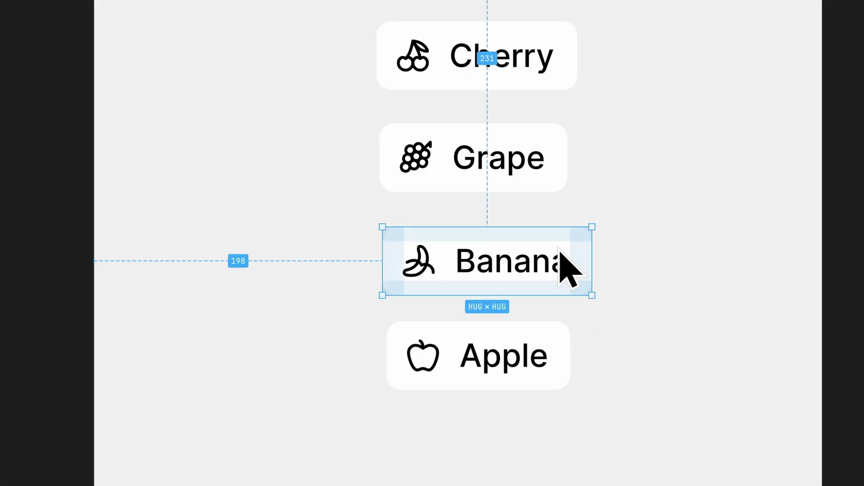
pyautogui.moveTo(568, 331); pyautogui.dragTo(569, 311)
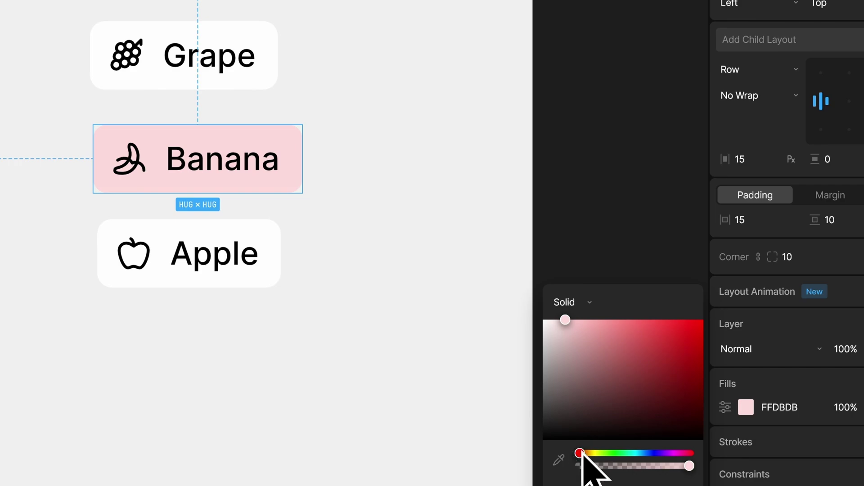
pyautogui.moveTo(580, 454); pyautogui.dragTo(598, 454)
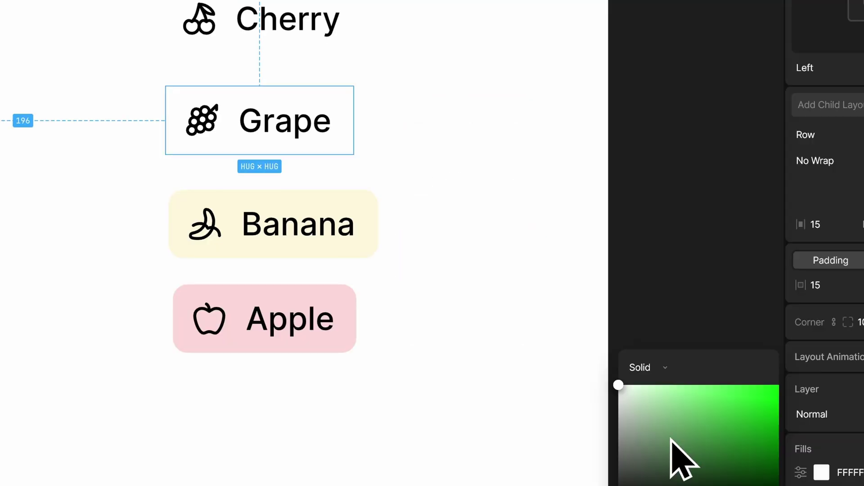
pyautogui.moveTo(672, 440); pyautogui.dragTo(648, 387)
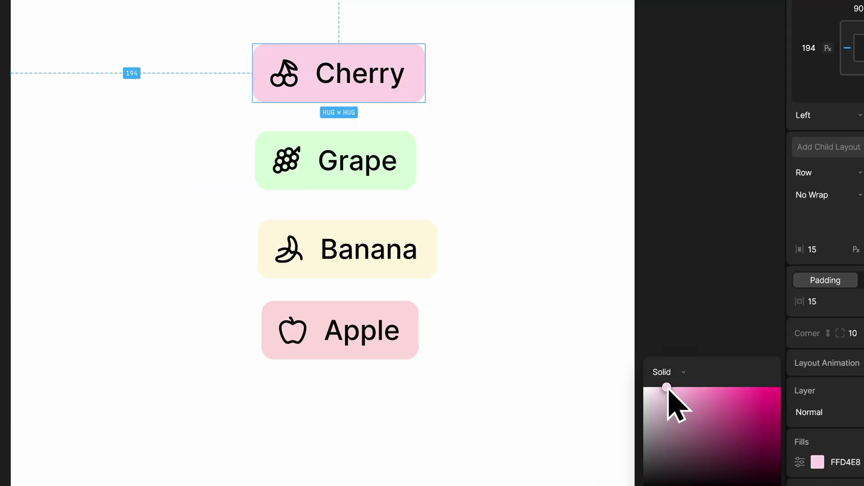
pyautogui.moveTo(667, 387); pyautogui.dragTo(674, 389)
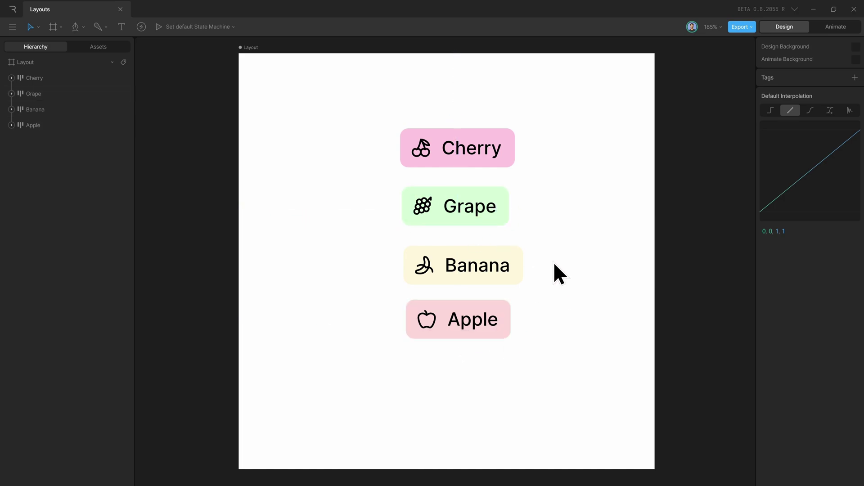
# - Select the Cherry, Grape, Banana and Apple tags and wrap them together in one parent layout
pyautogui.moveTo(565, 370); pyautogui.dragTo(351, 80)
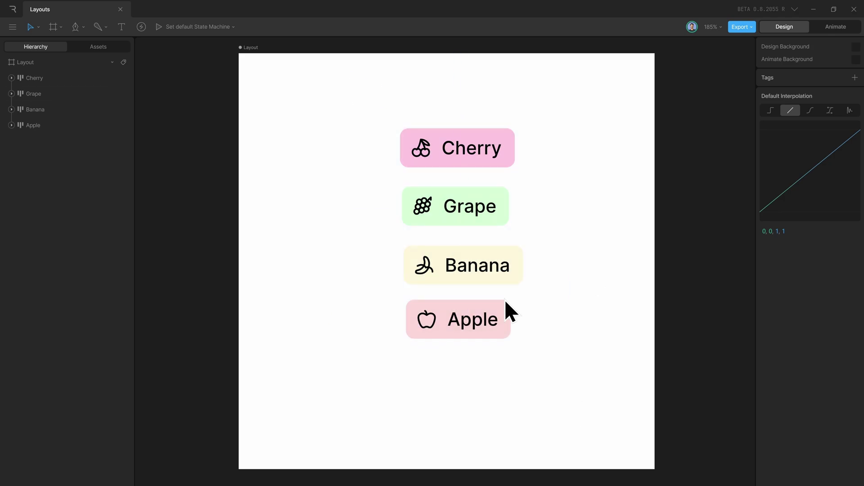
pyautogui.click(55, 82)
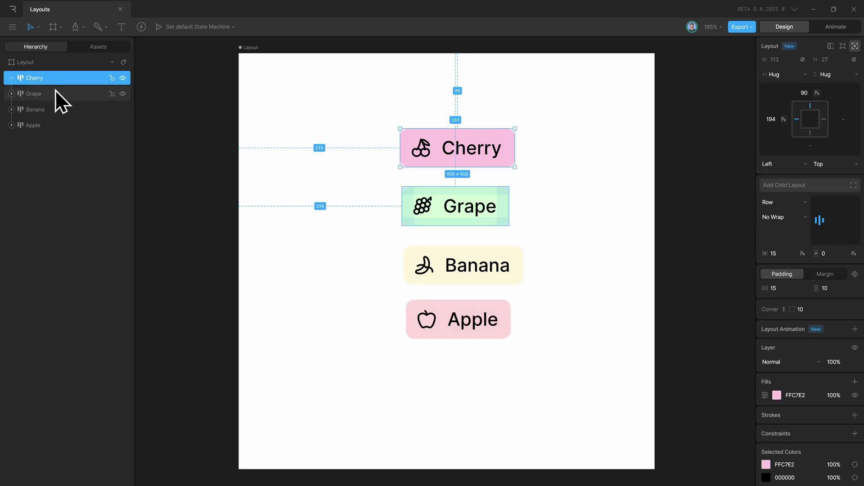
pyautogui.keyDown('shift'); pyautogui.click(61, 126); pyautogui.keyUp('shift')
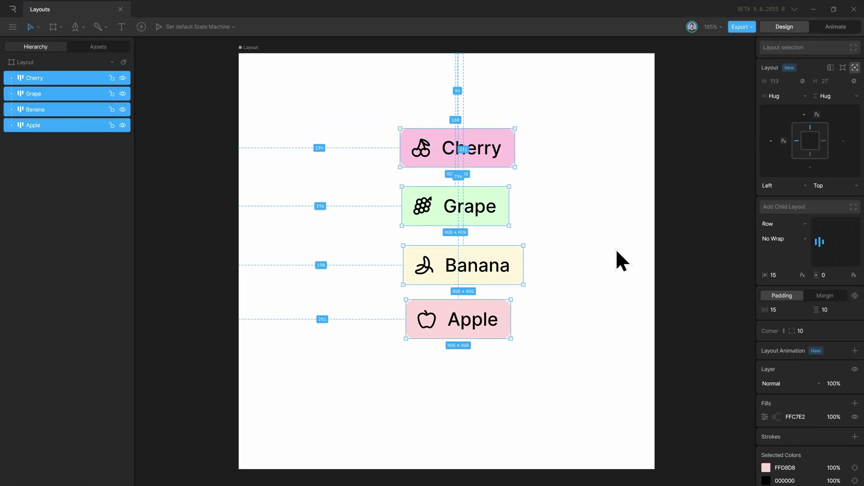
pyautogui.hotkey('shift', 'l')
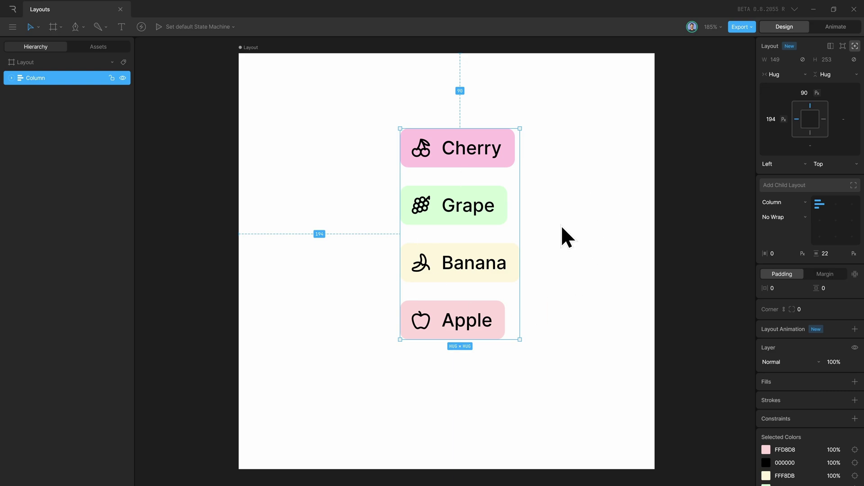
# - Align the Column's tags to the top centre and set its vertical gap to 20
pyautogui.click(836, 204)
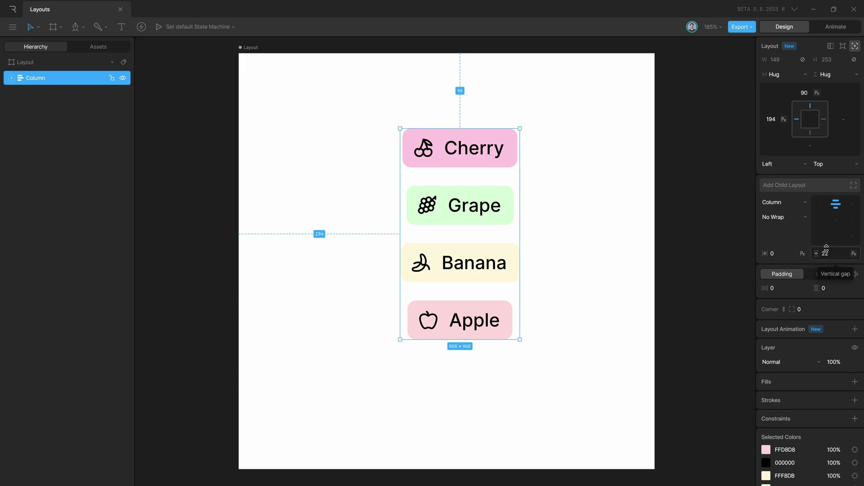
pyautogui.moveTo(835, 250); pyautogui.dragTo(838, 245)
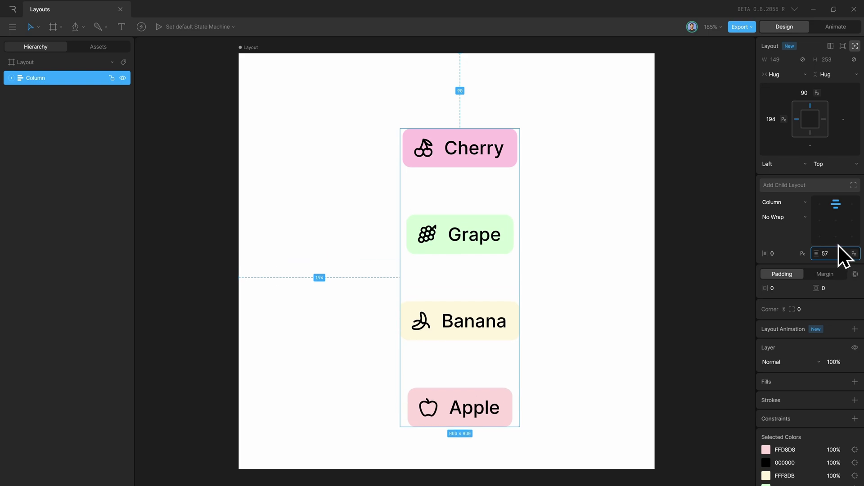
pyautogui.click(841, 252)
pyautogui.write('20')
pyautogui.press('Return')
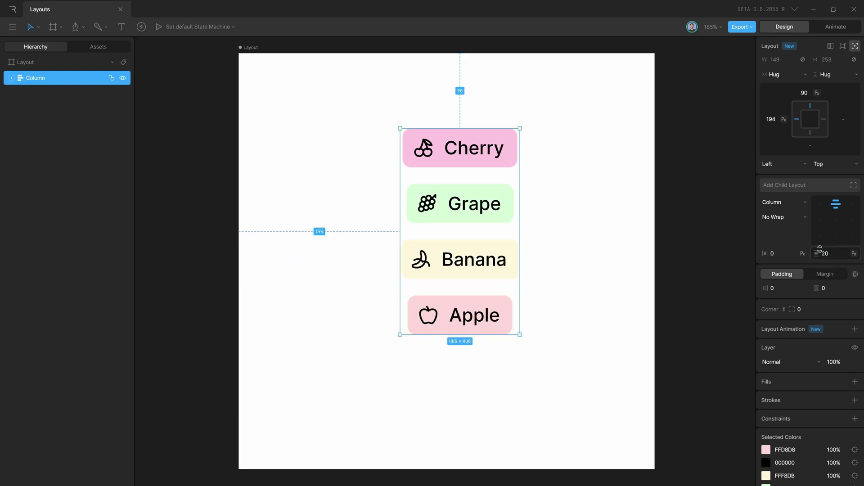
pyautogui.click(536, 254)
pyautogui.moveTo(488, 238); pyautogui.dragTo(477, 252)
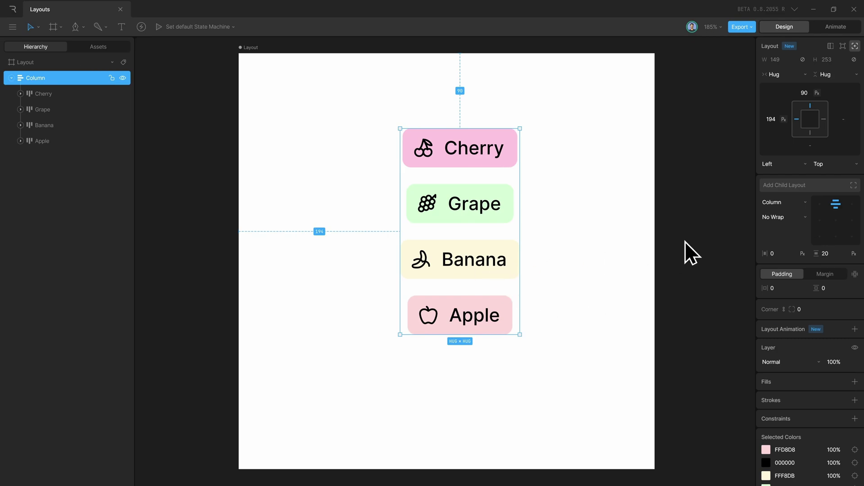
# - Change the Column to a Row with a horizontal gap of 15, and move it to 0 from the left edge and 204 from the top
pyautogui.click(776, 201)
pyautogui.click(787, 246)
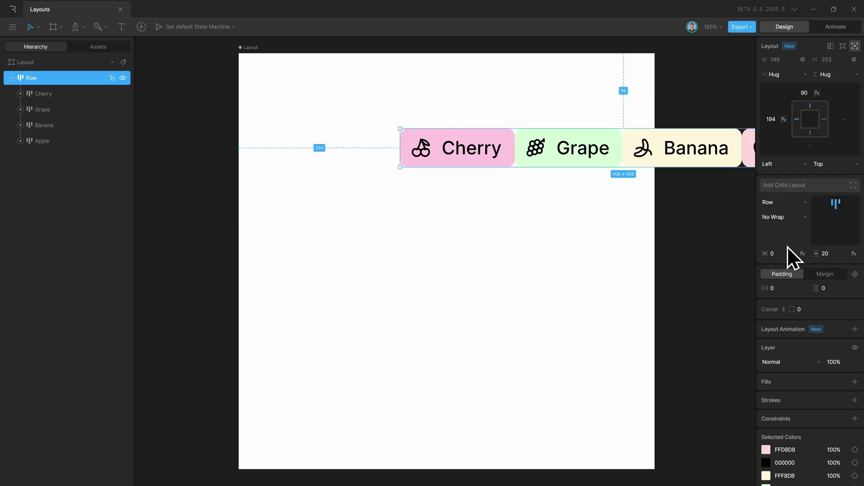
pyautogui.click(788, 254)
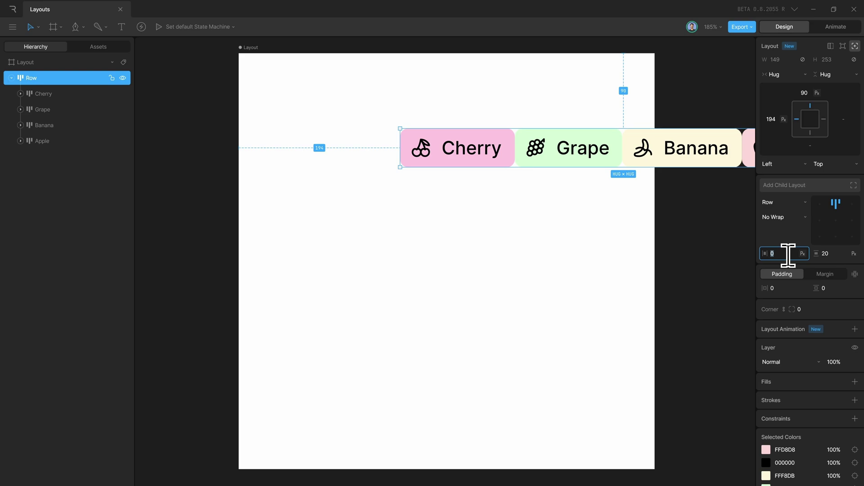
pyautogui.write('15')
pyautogui.press('Return')
pyautogui.moveTo(560, 155); pyautogui.dragTo(406, 242)
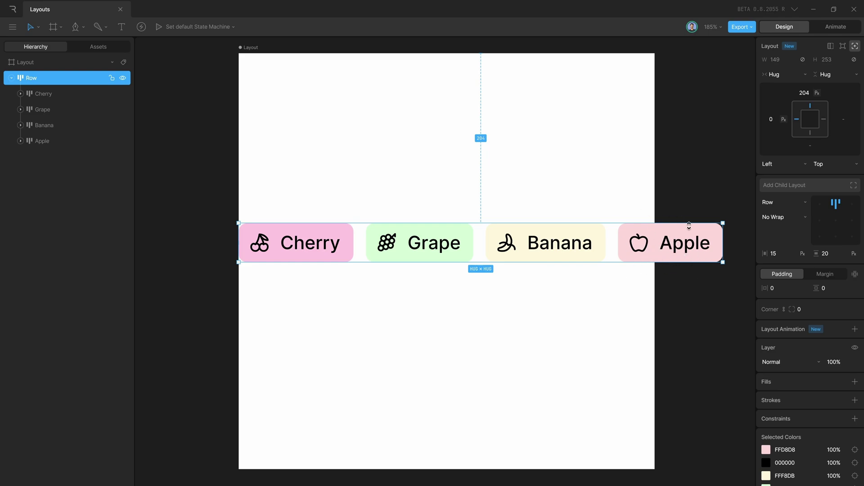
# - Turn on clipping for the Layout artboard so content beyond its edges is hidden
pyautogui.click(247, 49)
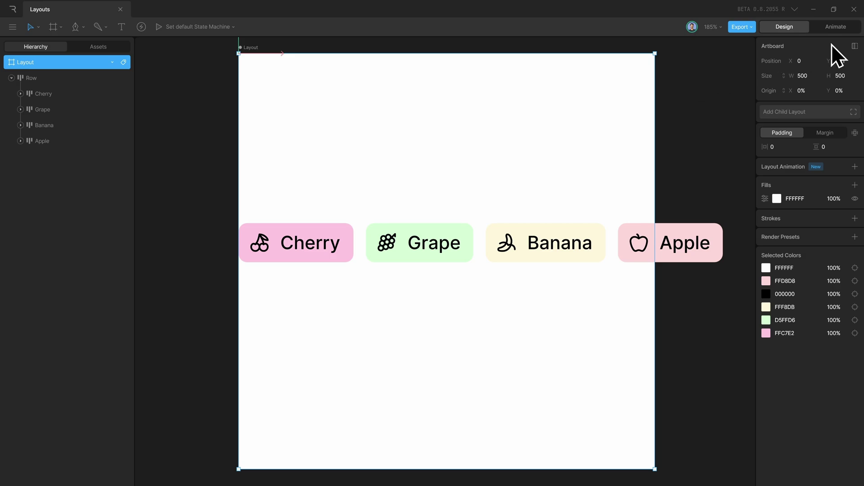
pyautogui.click(855, 47)
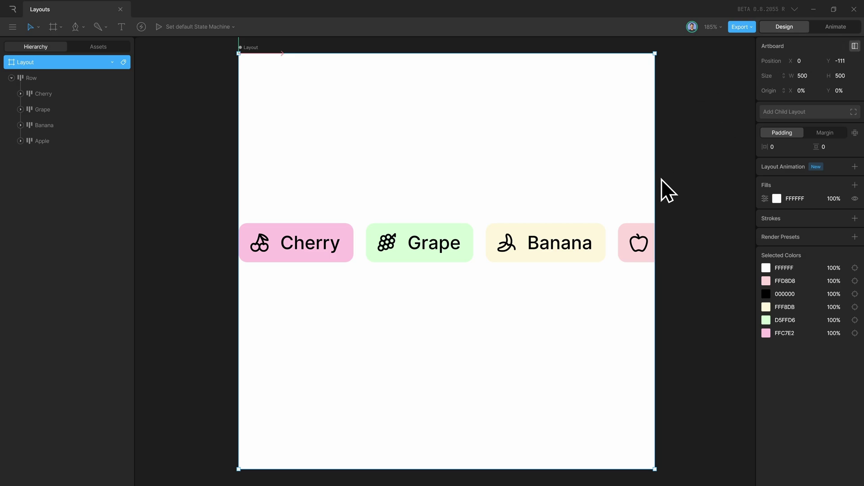
pyautogui.click(612, 252)
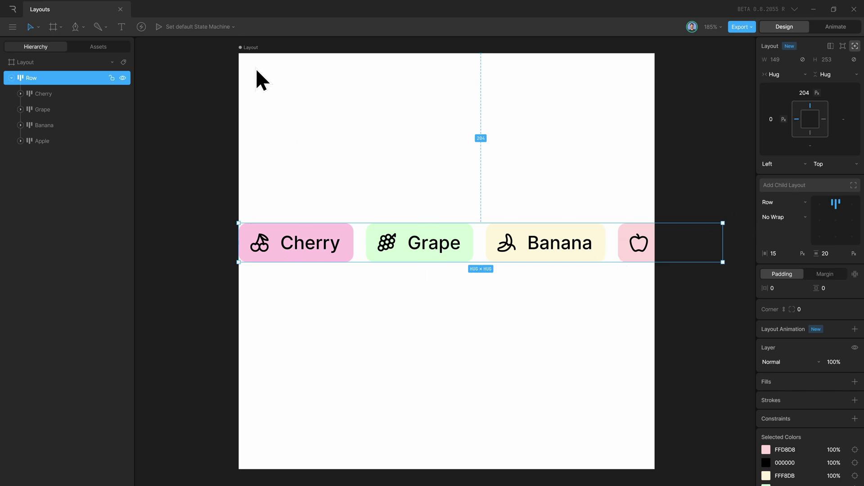
pyautogui.click(241, 49)
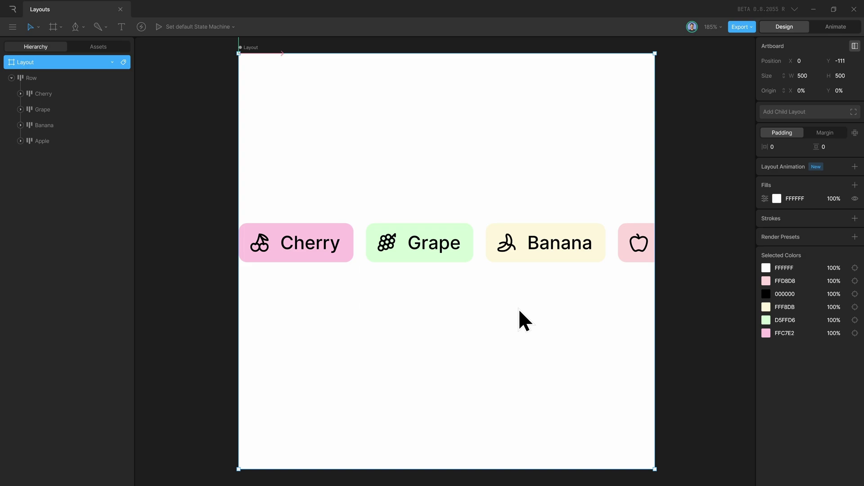
# - Give the parent Row a fixed width of 500 and set its wrapping to Wrap
pyautogui.click(628, 243)
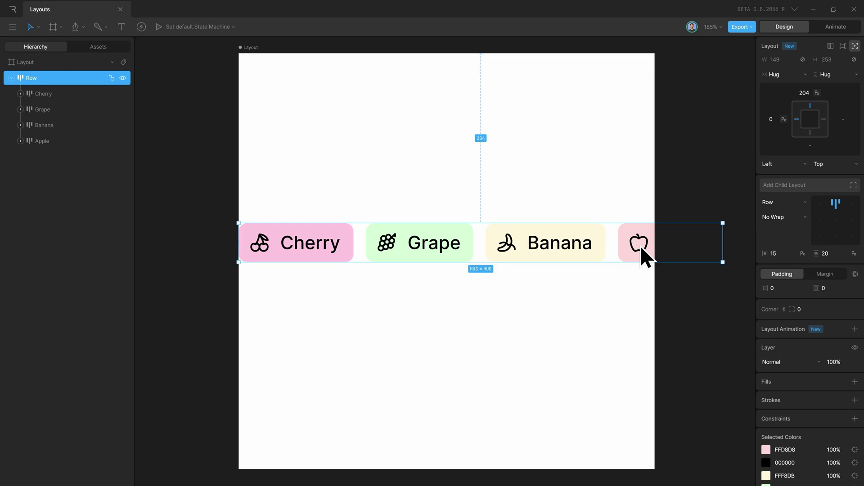
pyautogui.click(778, 79)
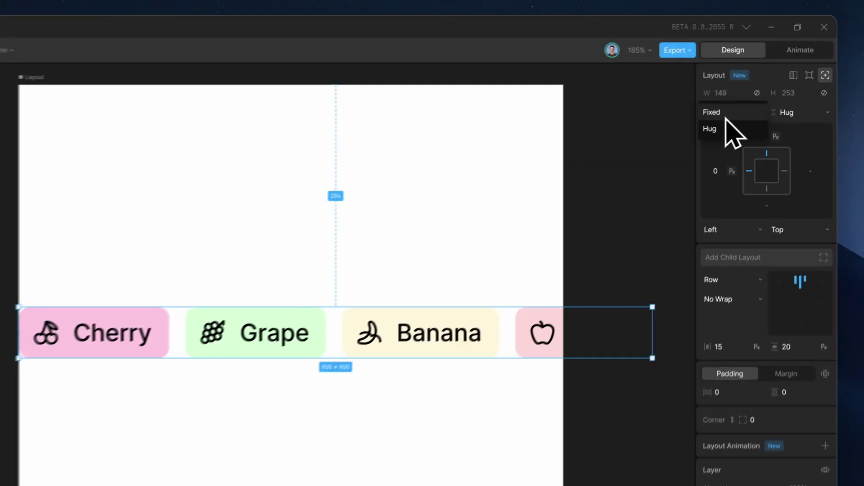
pyautogui.click(723, 120)
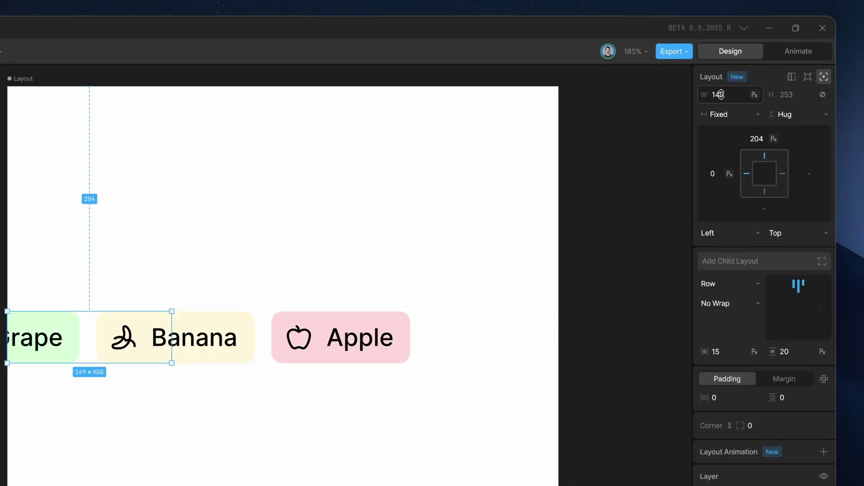
pyautogui.click(732, 94)
pyautogui.write('500')
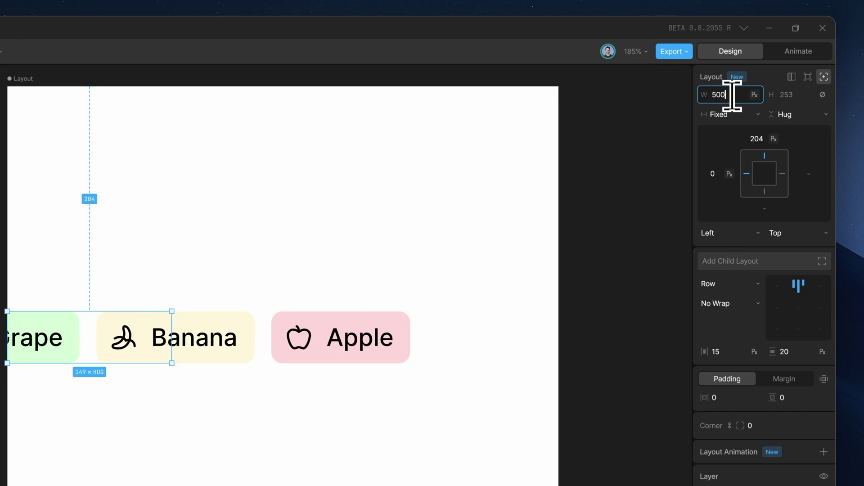
pyautogui.press('Return')
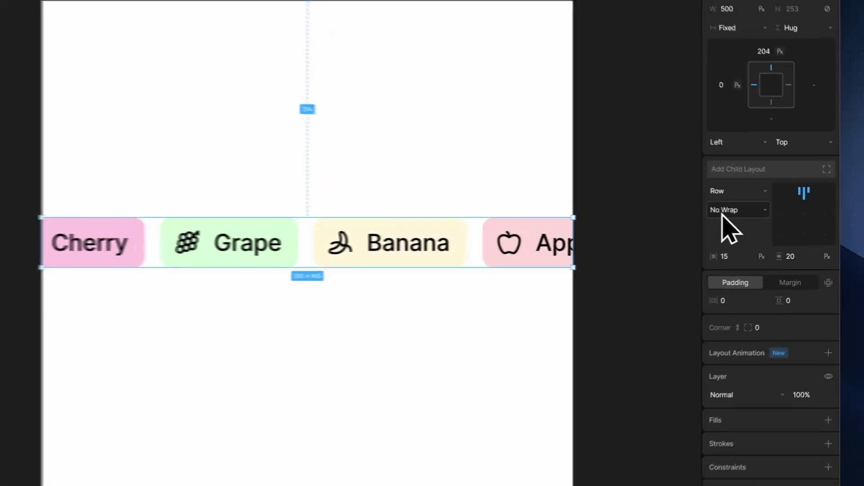
pyautogui.click(718, 211)
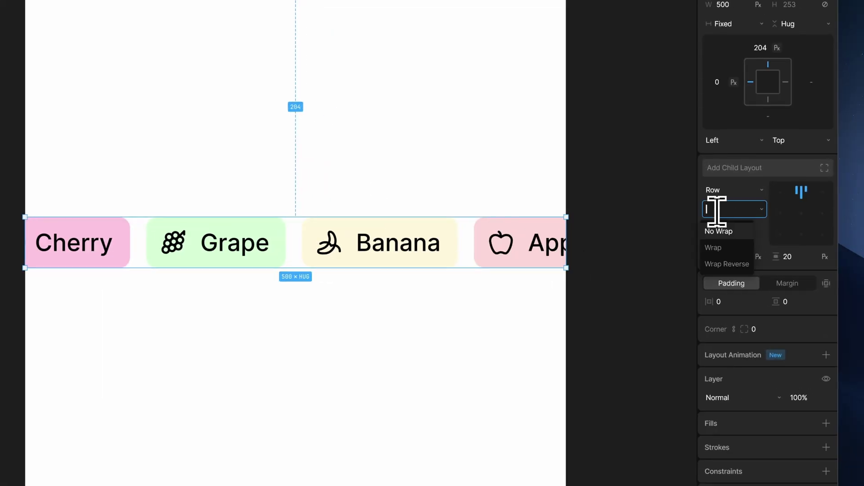
pyautogui.click(740, 246)
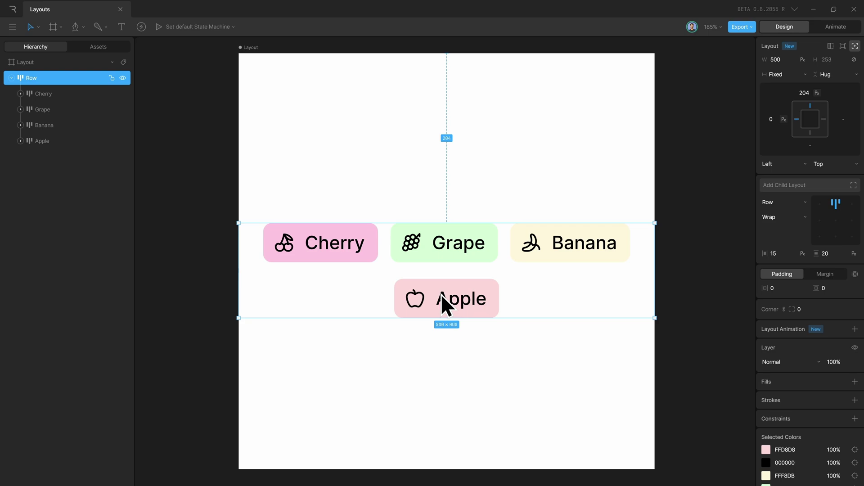
# - Try the top-left, top-centre, top-right and middle alignments on the wrapped Row, ending on top centre
pyautogui.click(820, 204)
pyautogui.click(836, 203)
pyautogui.click(852, 203)
pyautogui.click(834, 218)
pyautogui.click(836, 207)
# - Try wider spacing in the wrapped Row, with a horizontal gap of 32 and a vertical gap of 43
pyautogui.click(789, 250)
pyautogui.write('28')
pyautogui.press('Return')
pyautogui.press('Up')
pyautogui.press('Up')
pyautogui.press('Up')
pyautogui.press('Up')
pyautogui.click(829, 252)
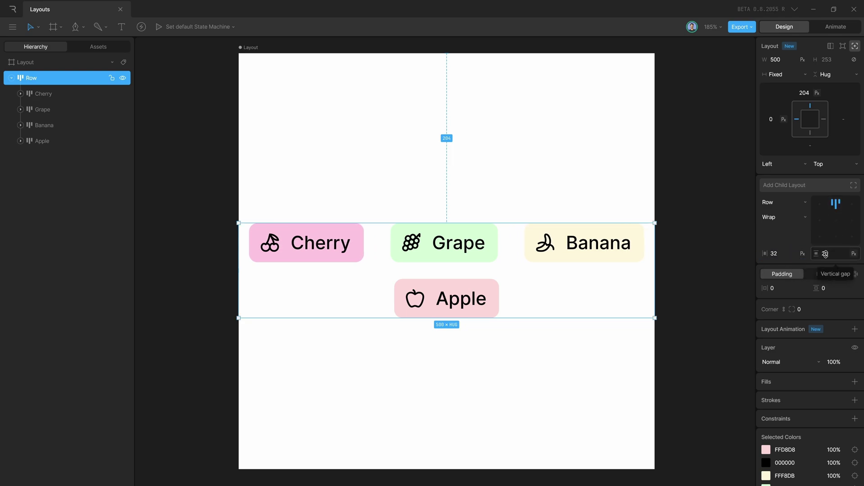
pyautogui.write('43')
pyautogui.press('Return')
pyautogui.press('Escape')
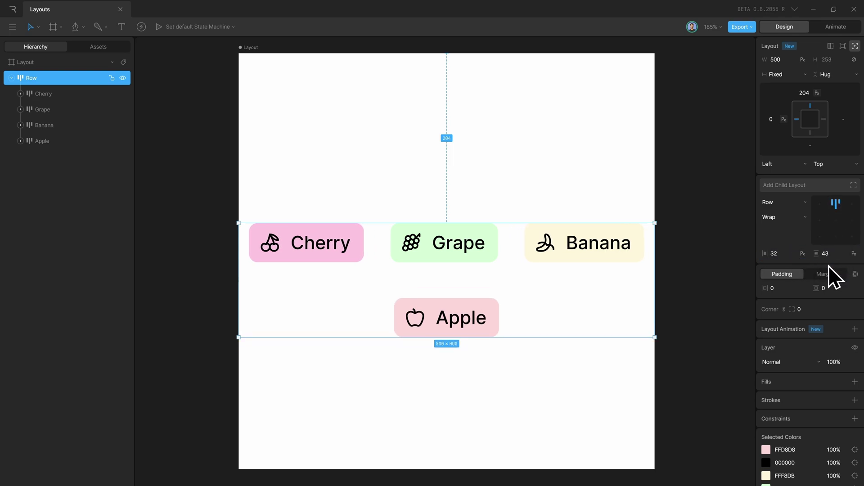
# - Set both the horizontal and vertical gaps of the wrapped Row to 15
pyautogui.click(788, 253)
pyautogui.write('15')
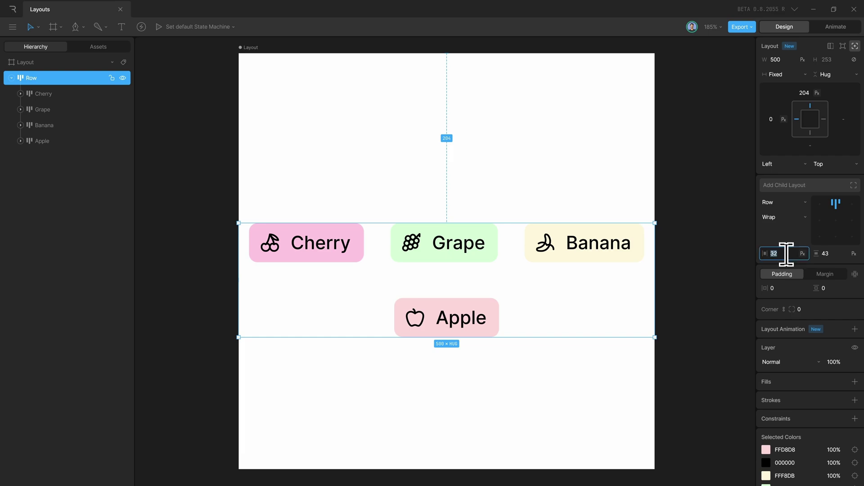
pyautogui.click(831, 253)
pyautogui.write('15')
pyautogui.press('Return')
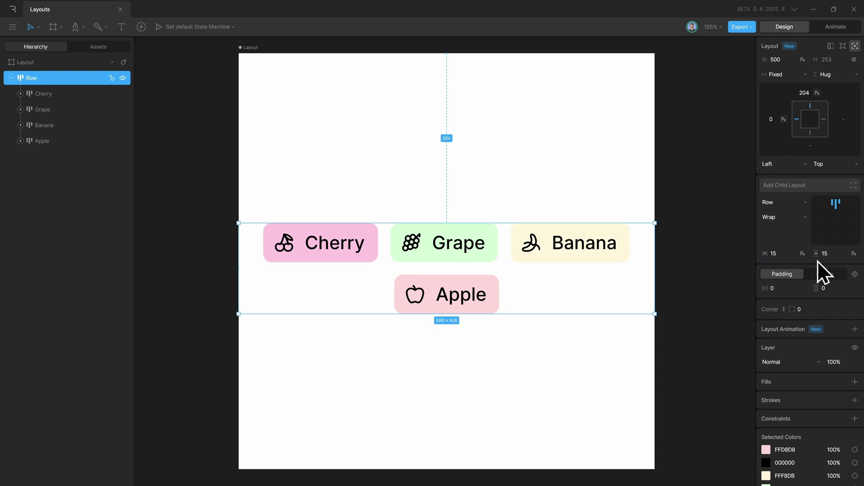
# - Duplicate the Apple tag seven times inside the wrapped Row
pyautogui.click(460, 301)
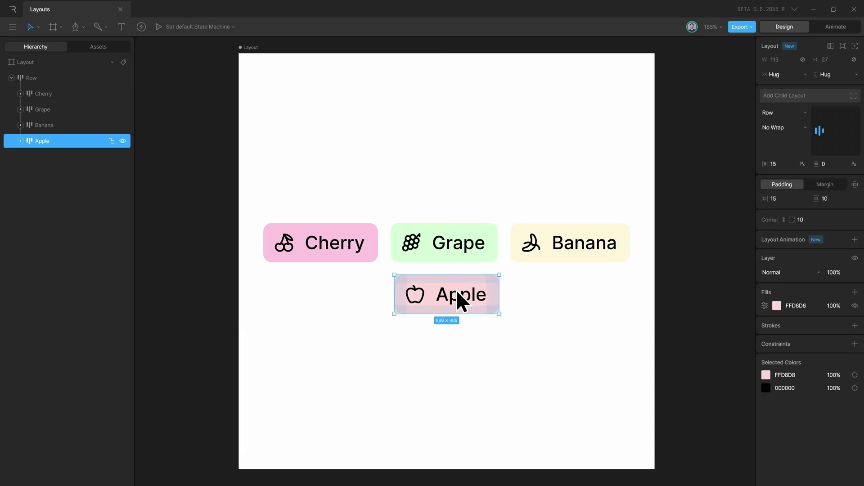
pyautogui.hotkey('ctrl', 'd')
pyautogui.hotkey('ctrl', 'd')
pyautogui.hotkey('ctrl', 'd')
pyautogui.hotkey('ctrl', 'd')
pyautogui.hotkey('ctrl', 'd')
pyautogui.hotkey('ctrl', 'd')
pyautogui.hotkey('ctrl', 'd')
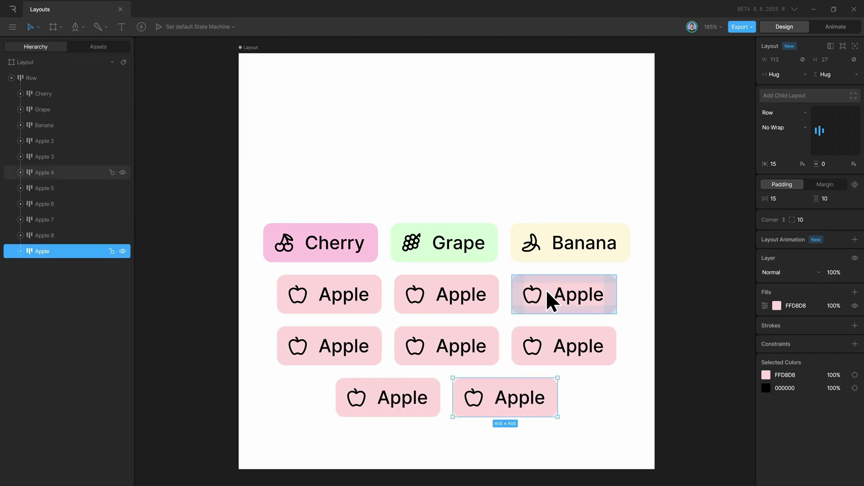
# - Undo the most recent Apple tag duplications, keeping three of the copies
pyautogui.hotkey('ctrl', 'z')
pyautogui.hotkey('ctrl', 'z')
pyautogui.hotkey('ctrl', 'z')
pyautogui.hotkey('ctrl', 'z')
pyautogui.hotkey('ctrl', 'z')
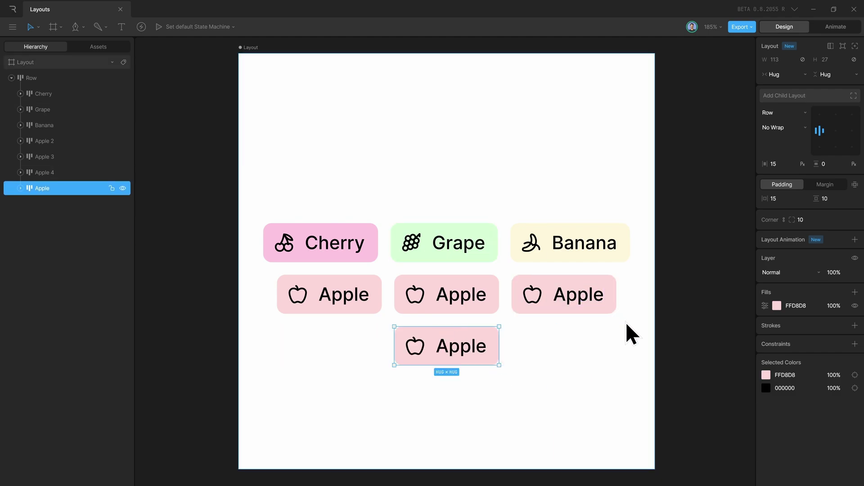
# - Undo the remaining Apple tag duplications so only the original Apple tag is left in the wrapped Row
pyautogui.hotkey('ctrl', 'z')
pyautogui.hotkey('ctrl', 'z')
pyautogui.click(647, 367)
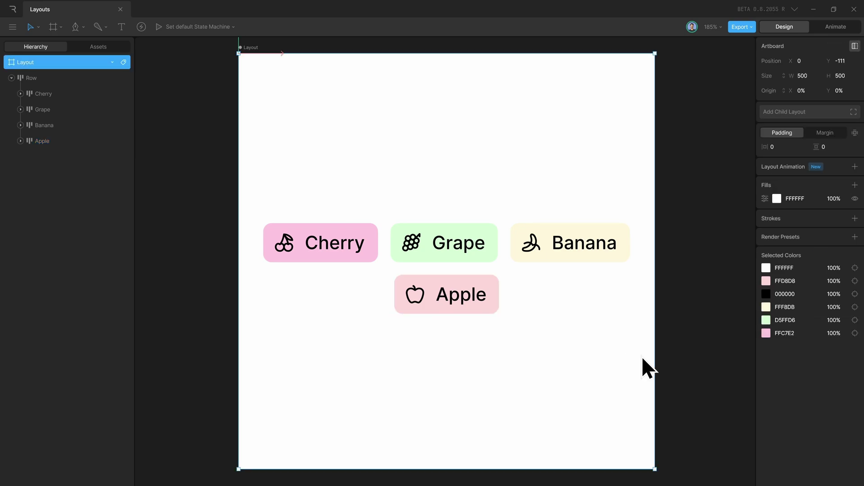
# - Change the Row layout's direction to Column and set it to No Wrap
pyautogui.click(574, 293)
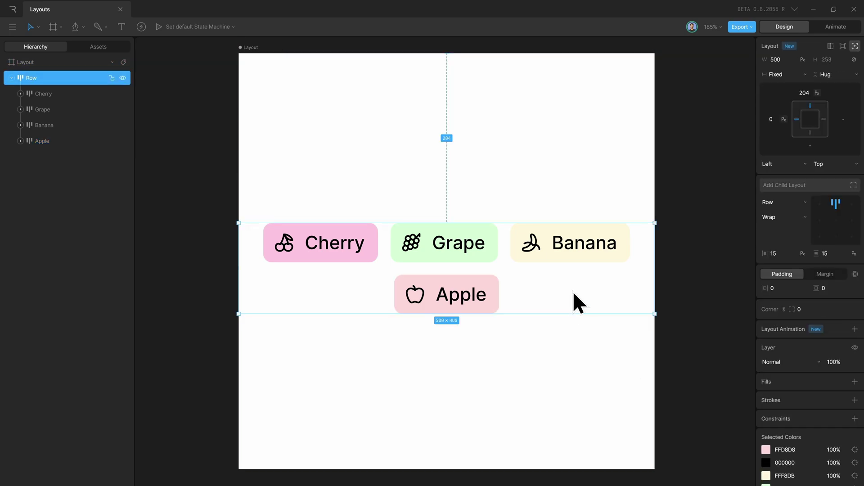
pyautogui.click(771, 202)
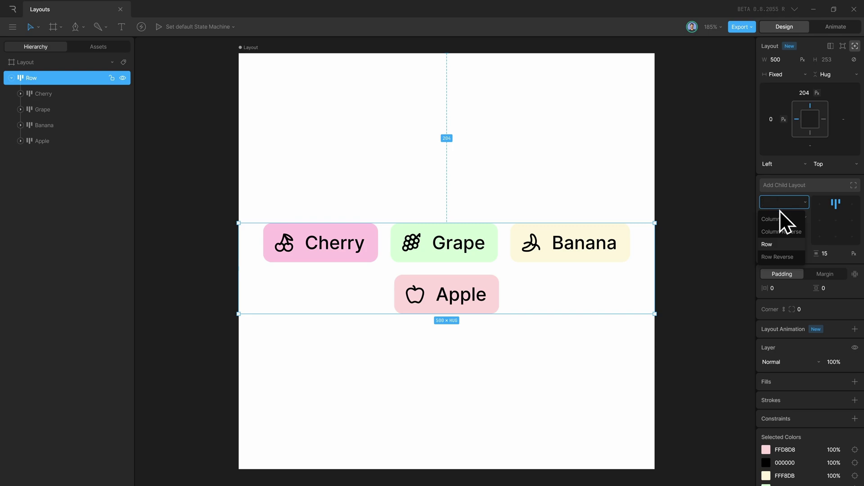
pyautogui.click(782, 216)
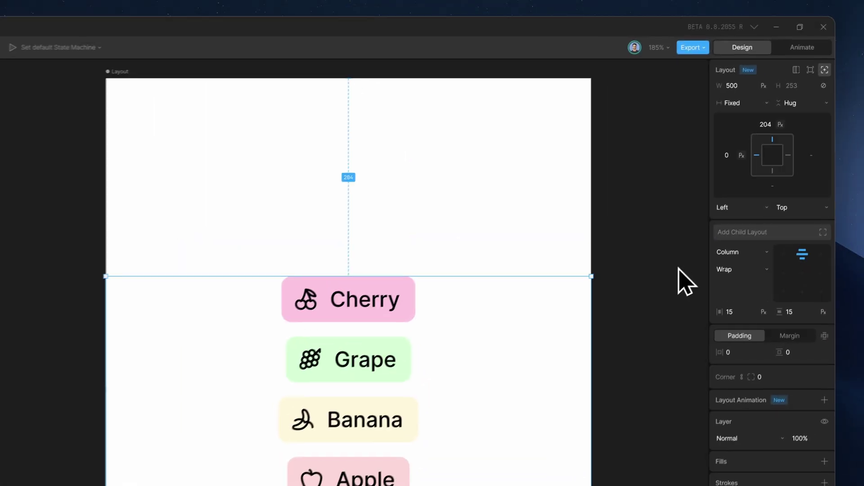
pyautogui.click(729, 272)
pyautogui.click(735, 289)
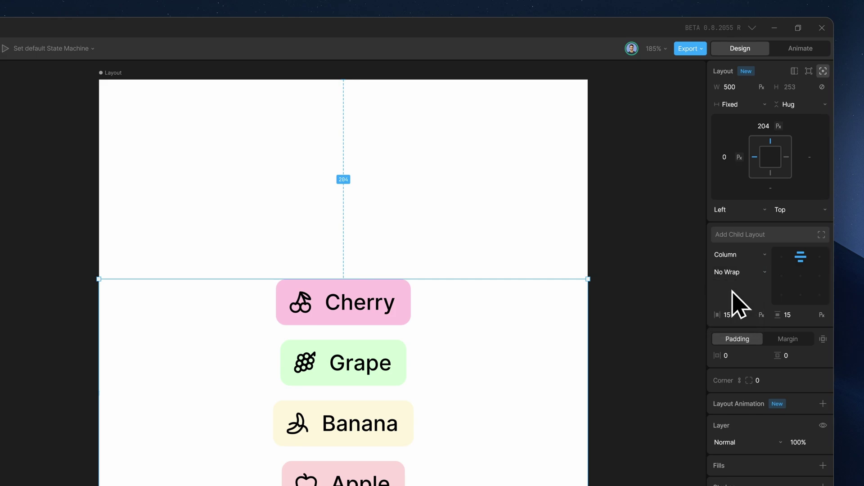
# - Switch the column's height to Fixed, reduce it to about 148, and set the column to Wrap
pyautogui.click(808, 105)
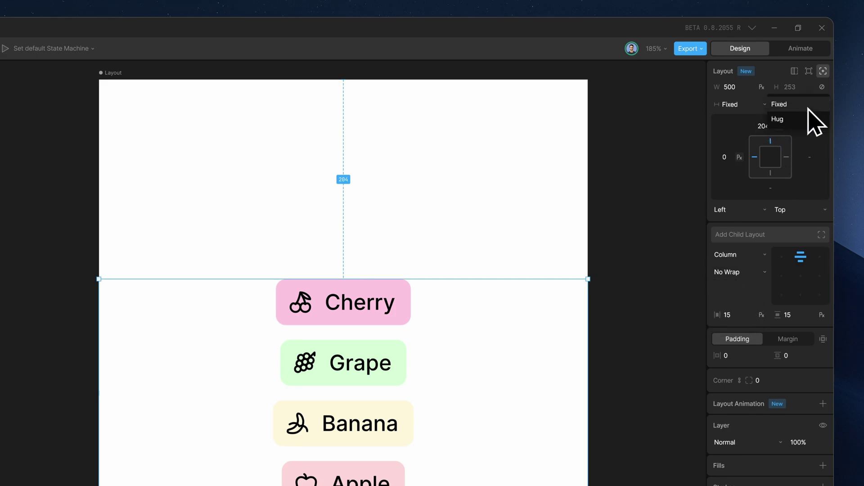
pyautogui.click(804, 105)
pyautogui.write('229')
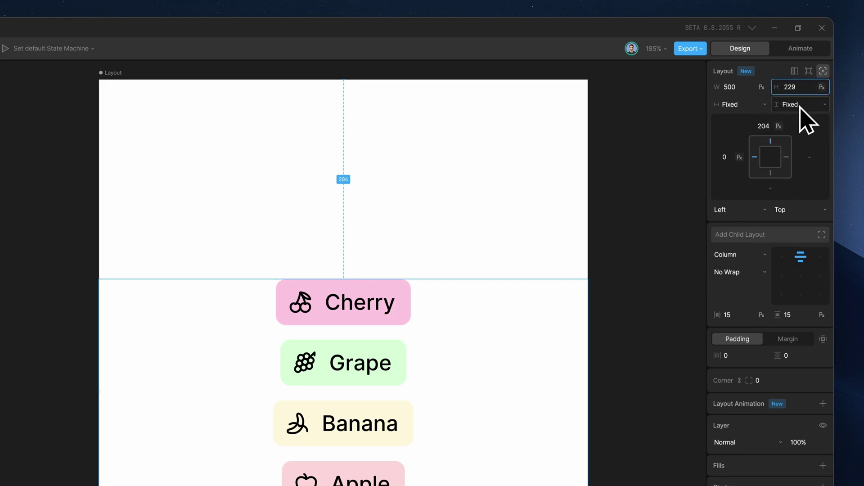
pyautogui.moveTo(800, 107); pyautogui.dragTo(810, 163)
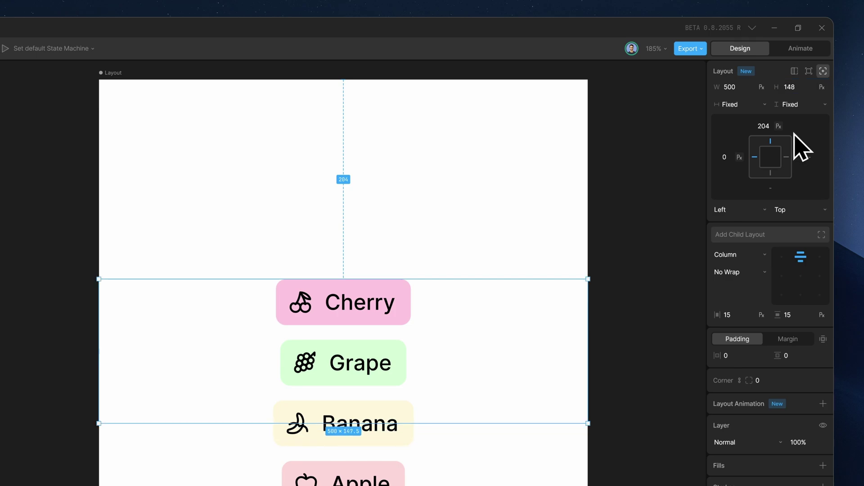
pyautogui.click(747, 272)
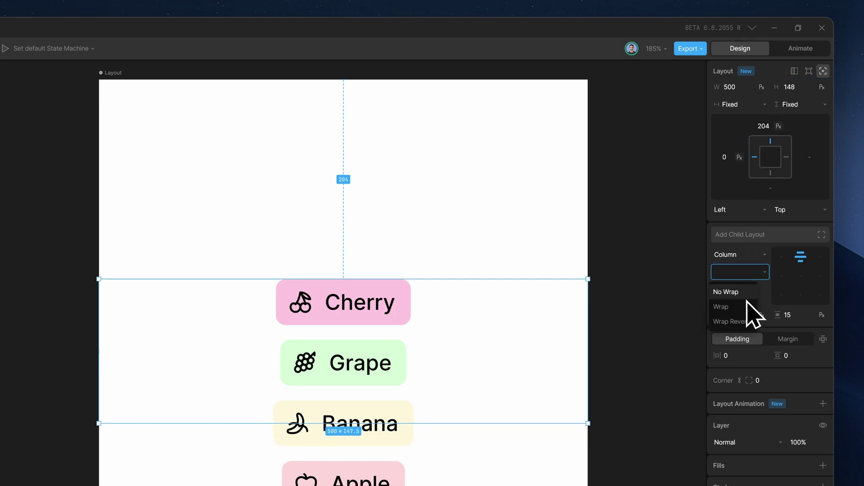
pyautogui.click(745, 307)
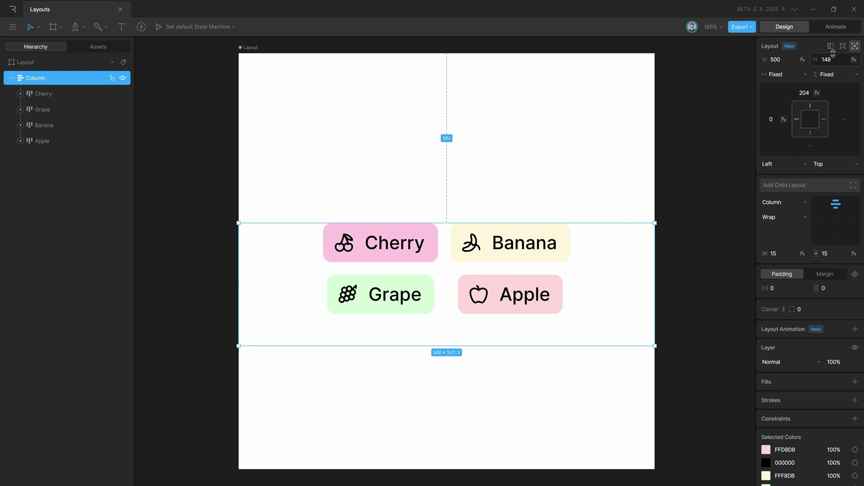
# - Undo the column direction, fixed height and wrap changes, restoring the wrapped Row that is 500 wide
pyautogui.click(815, 214)
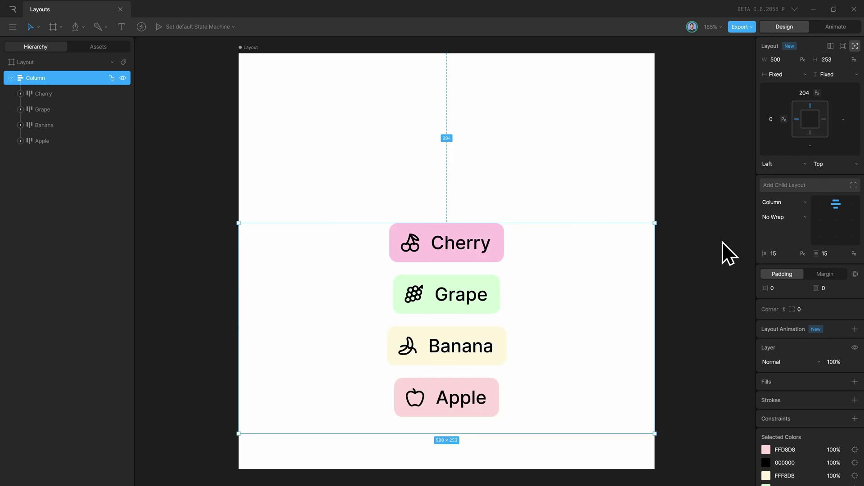
pyautogui.hotkey('ctrl', 'z')
pyautogui.hotkey('ctrl', 'z')
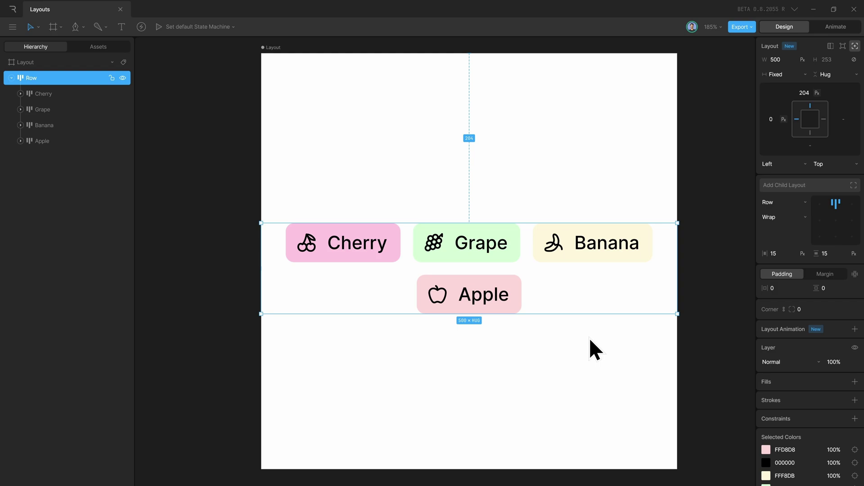
# - Give the padded Row of Cherry, Grape and Banana tags a CCCCCC stroke and a corner radius of 15
pyautogui.moveTo(469, 294)
pyautogui.mouseDown()
pyautogui.moveTo(508, 327)
pyautogui.moveTo(687, 190)
pyautogui.moveTo(440, 273)
pyautogui.mouseUp()
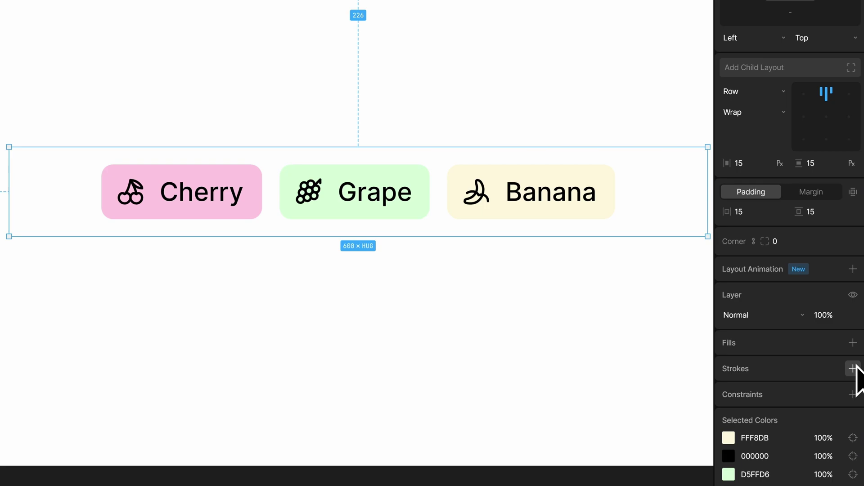
pyautogui.click(854, 376)
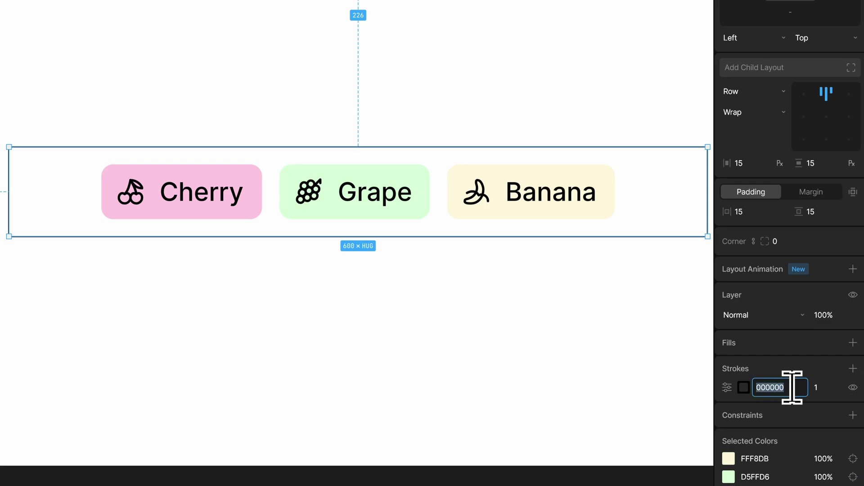
pyautogui.write('000')
pyautogui.click(781, 347)
pyautogui.write('15')
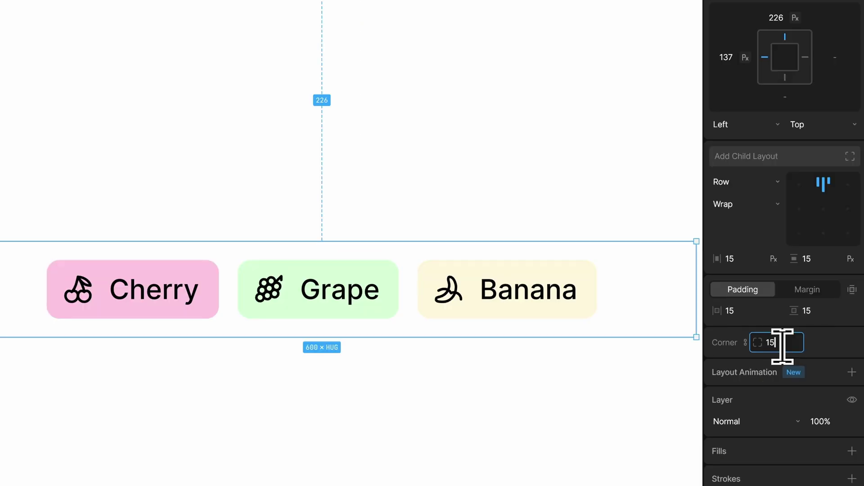
pyautogui.press('Return')
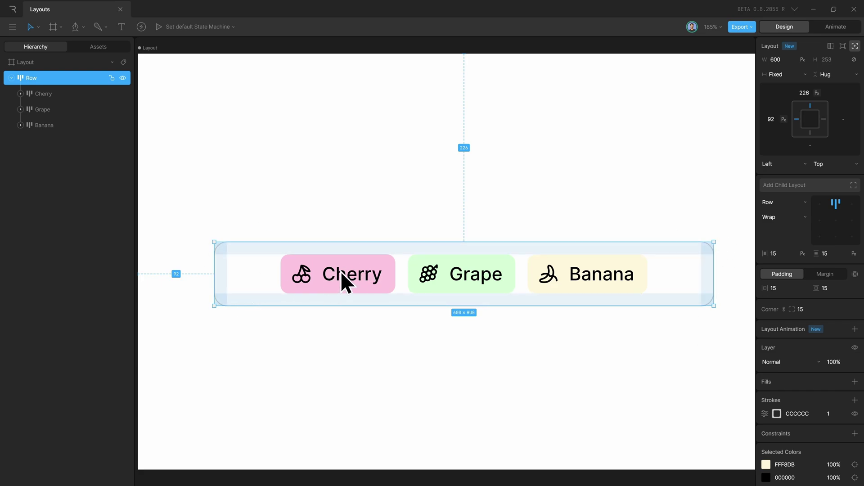
# - Try aligning the Row's tags to the top left and top right, ending on top center
pyautogui.click(821, 201)
pyautogui.click(849, 205)
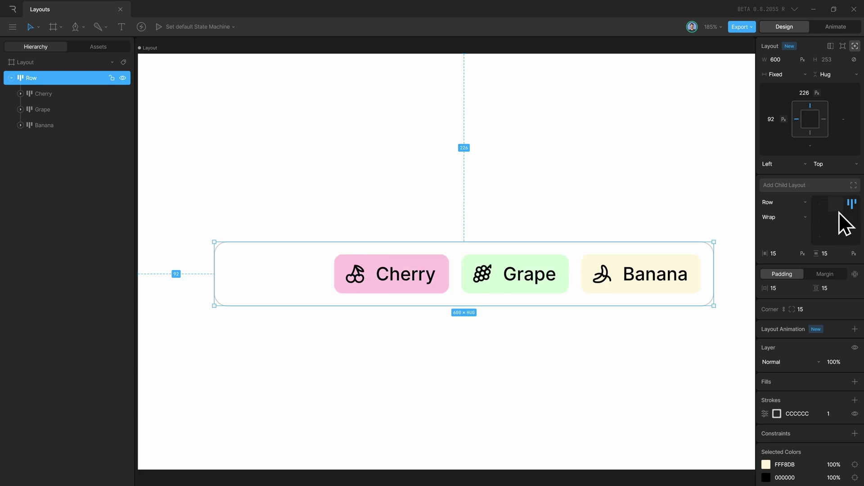
pyautogui.click(837, 206)
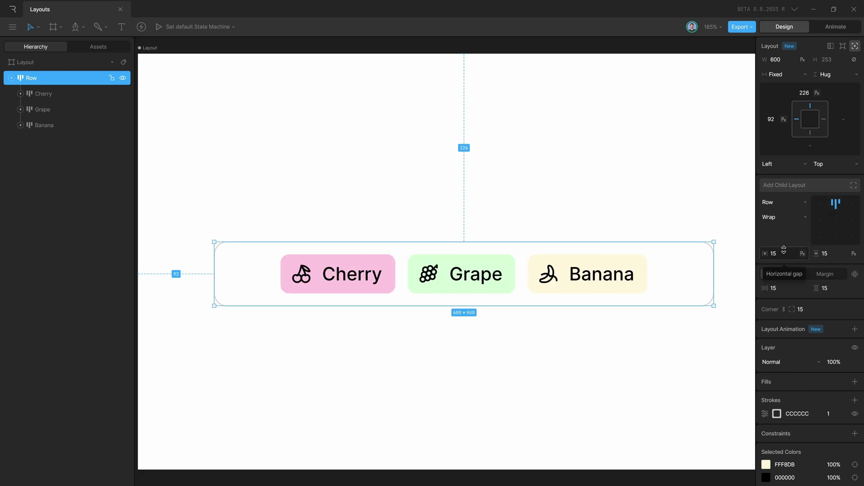
# - Try adjusting the Row's horizontal gap and narrowing the Row to 586, undoing each change
pyautogui.moveTo(786, 254)
pyautogui.mouseDown()
pyautogui.moveTo(788, 244)
pyautogui.moveTo(787, 266)
pyautogui.mouseUp()
pyautogui.hotkey('ctrl', 'z')
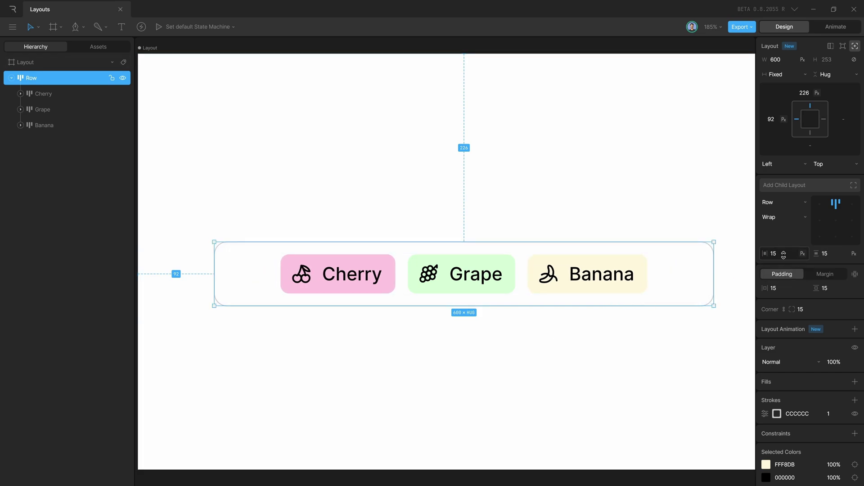
pyautogui.moveTo(785, 260); pyautogui.dragTo(784, 251)
pyautogui.hotkey('ctrl', 'z')
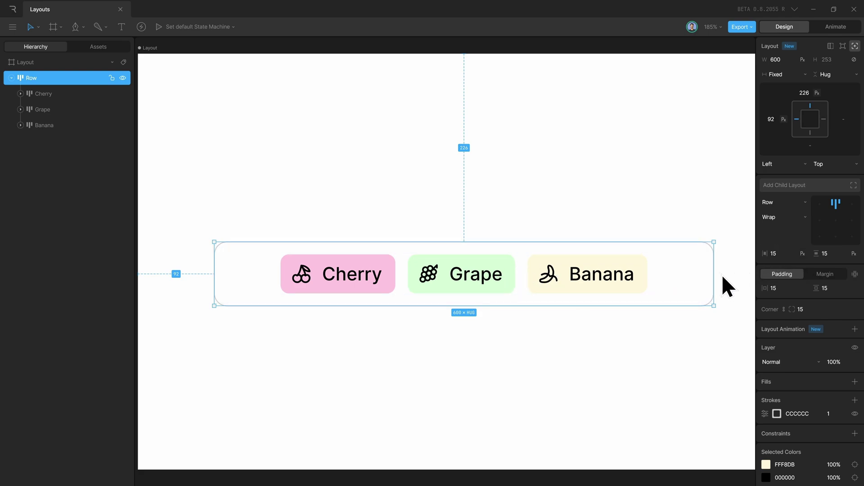
pyautogui.moveTo(713, 266)
pyautogui.mouseDown()
pyautogui.moveTo(725, 269)
pyautogui.moveTo(701, 269)
pyautogui.mouseUp()
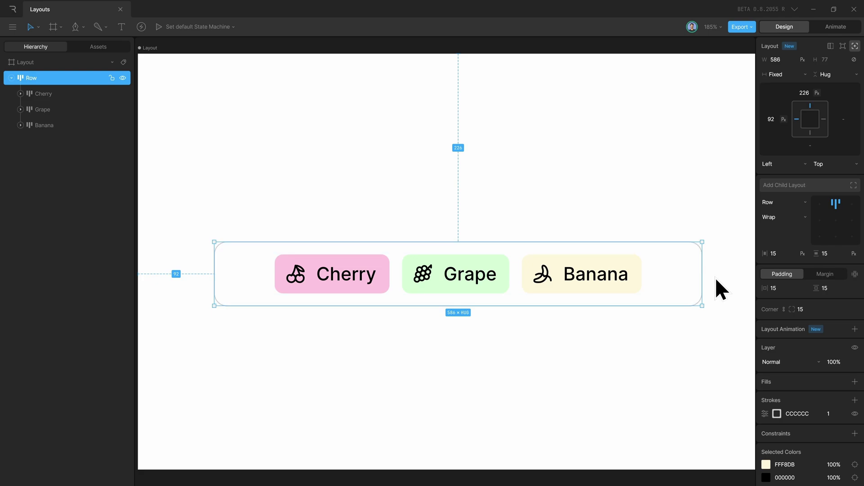
pyautogui.hotkey('ctrl', 'z')
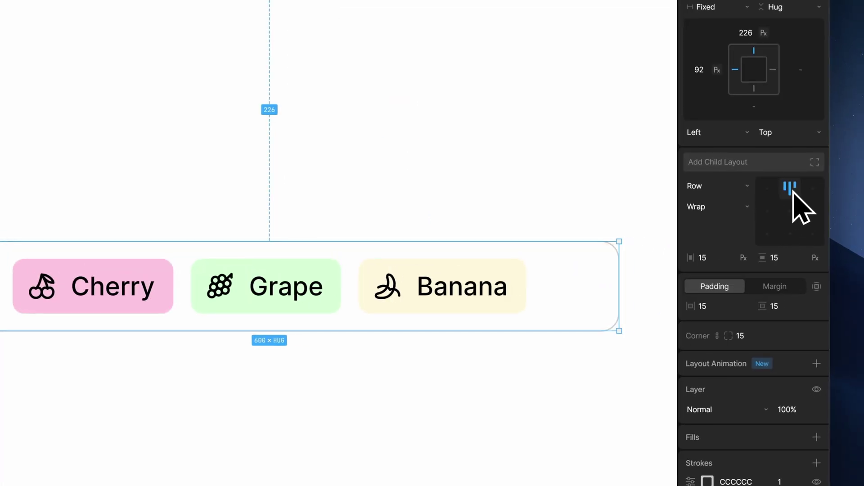
# - Distribute the tags with space between them along the top of the Row and narrow the Row to about 545
pyautogui.click(793, 191)
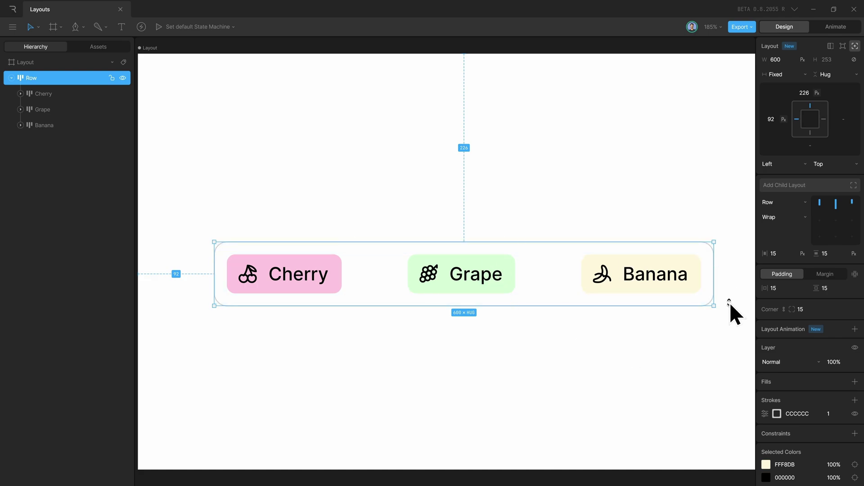
pyautogui.hscroll(3, 720, 302)
pyautogui.moveTo(690, 273); pyautogui.dragTo(642, 282)
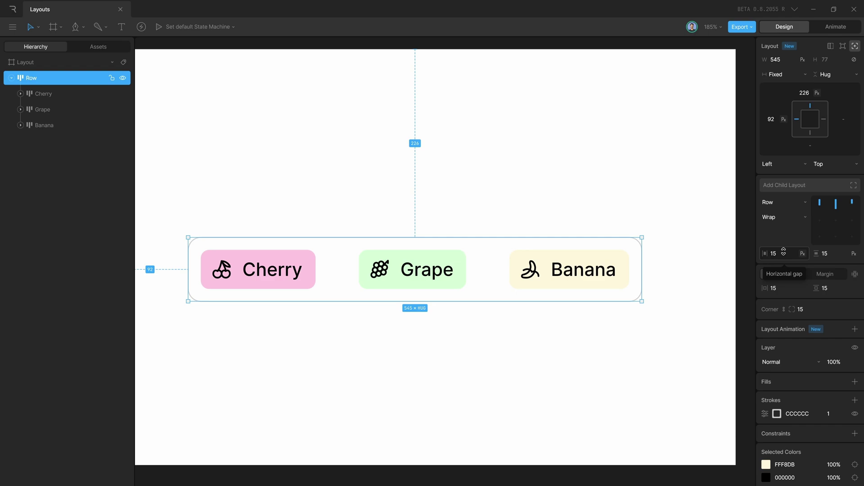
# - Try a horizontal gap of 30 on the spaced-out Row and narrow the Row to about 514
pyautogui.click(783, 252)
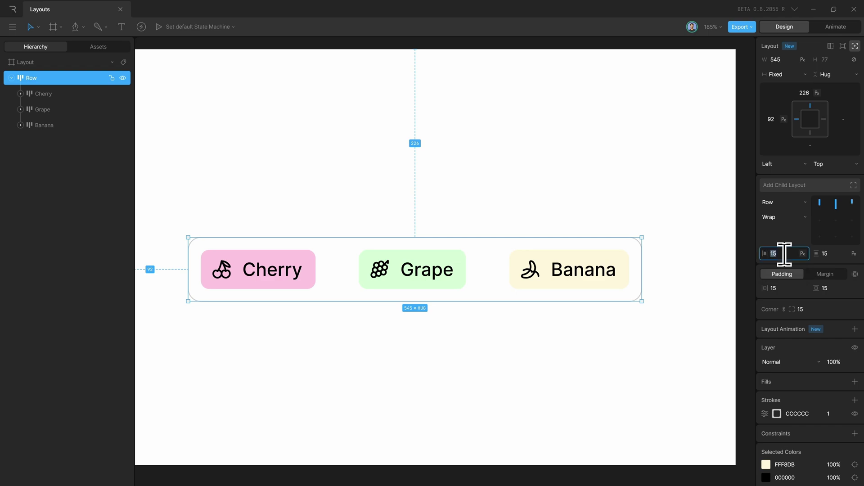
pyautogui.write('30')
pyautogui.press('Return')
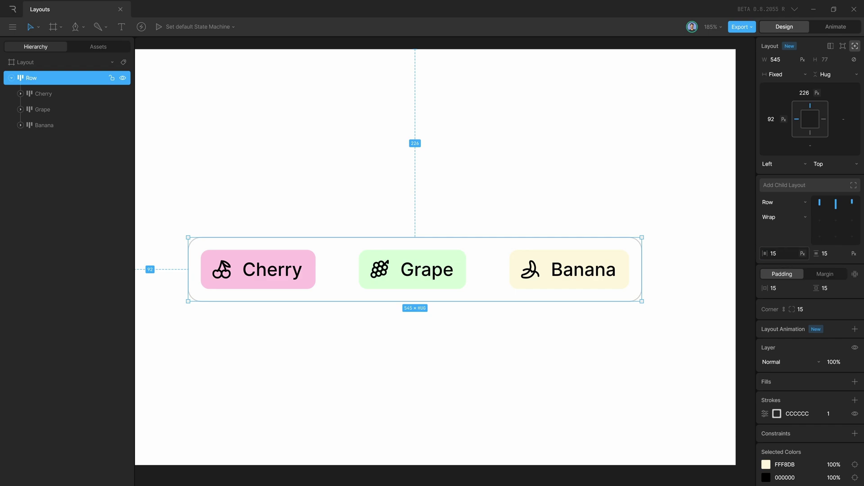
pyautogui.moveTo(647, 273); pyautogui.dragTo(617, 273)
# - Set the Row to No Wrap and widen it
pyautogui.click(774, 220)
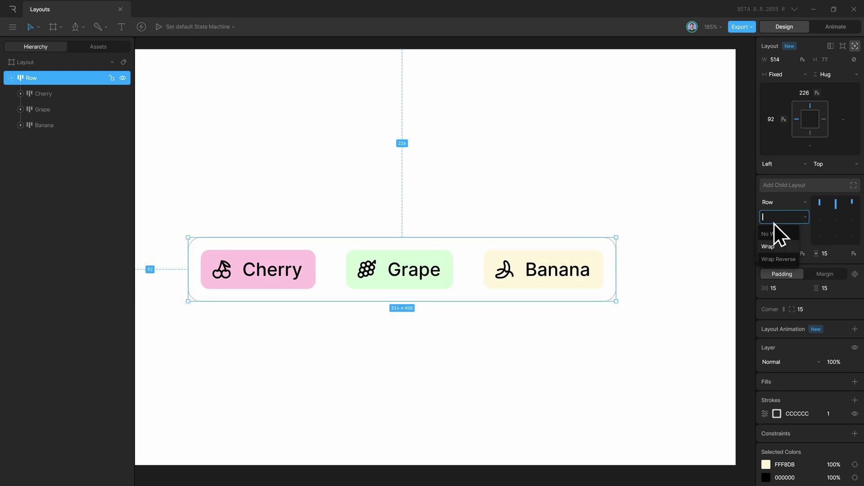
pyautogui.click(776, 233)
pyautogui.moveTo(614, 264); pyautogui.dragTo(656, 289)
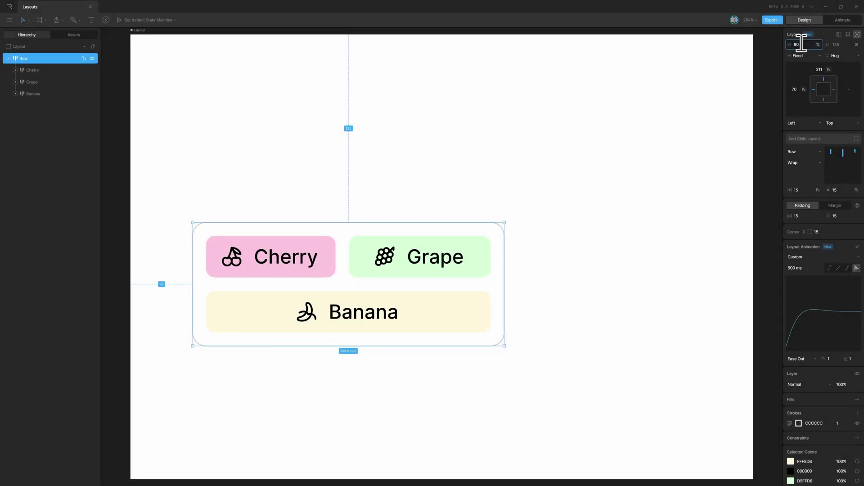
# - Try Row widths of 80%, 50% and 20% to play its 500 ms layout animation
pyautogui.press('Return')
pyautogui.click(802, 43)
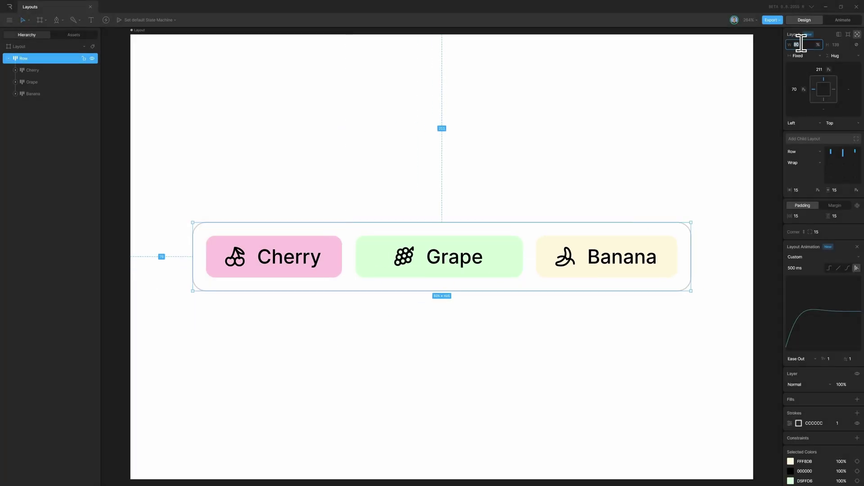
pyautogui.write('50')
pyautogui.press('Return')
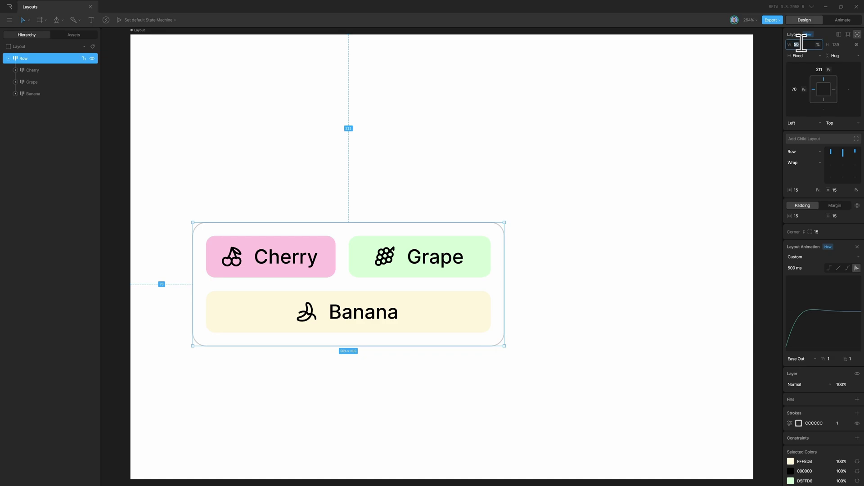
pyautogui.write('20')
pyautogui.press('Return')
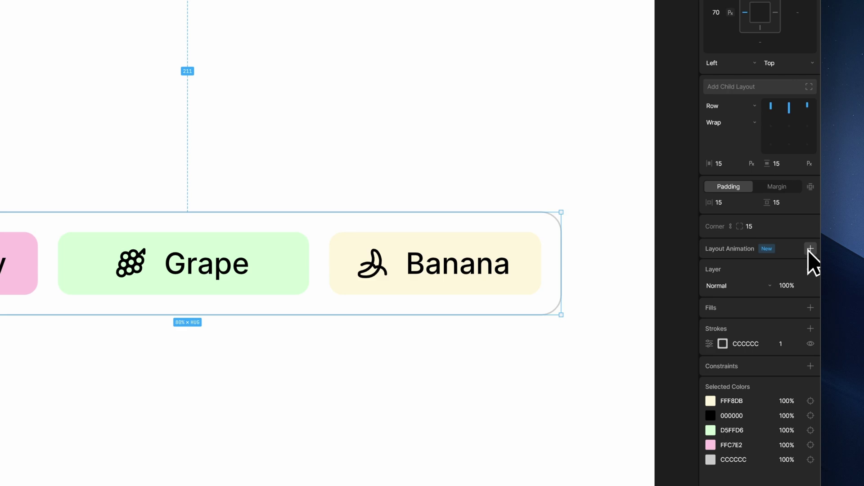
# - Add a Layout Animation to the 80% wide Row and set it to Custom
pyautogui.click(810, 248)
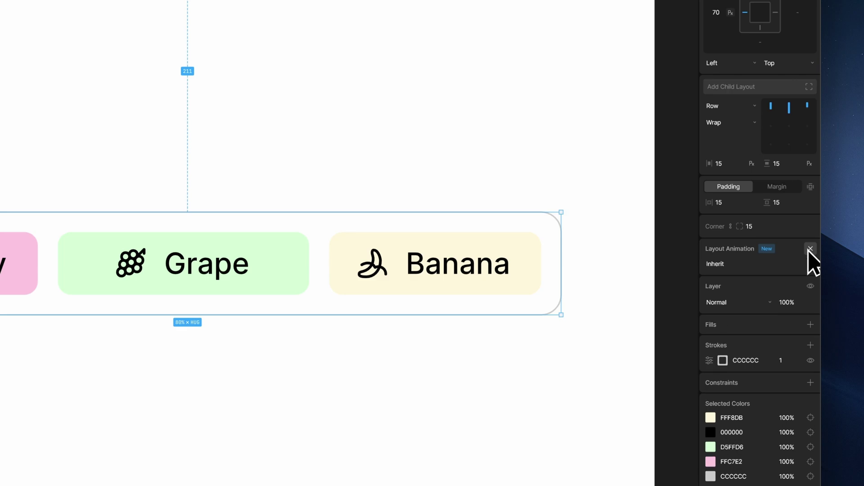
pyautogui.click(781, 265)
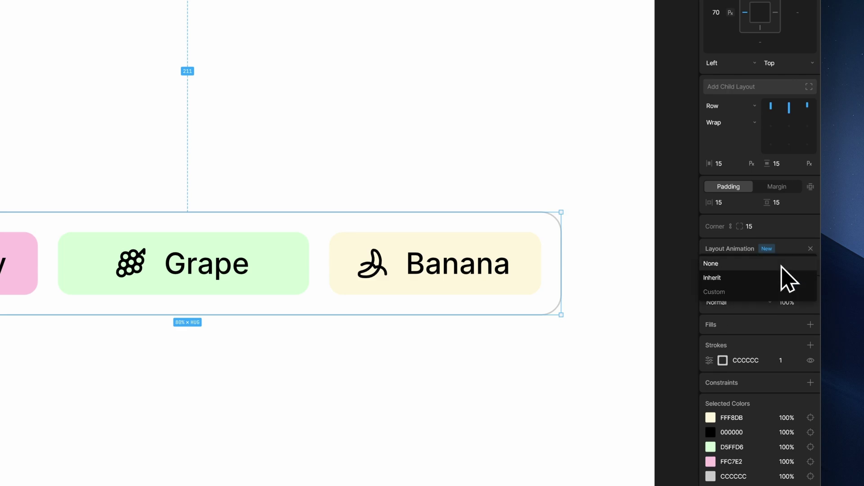
pyautogui.click(772, 292)
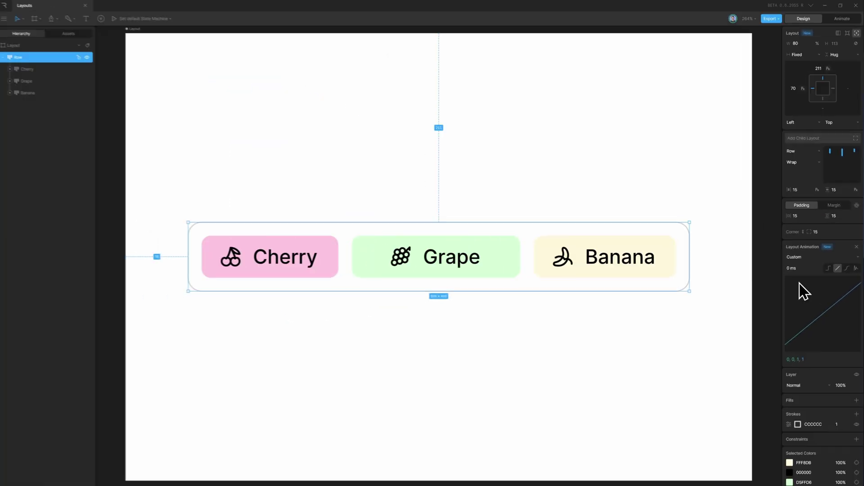
# - Try narrowing the Row on the canvas and restore its width to 80%
pyautogui.moveTo(691, 257); pyautogui.dragTo(590, 253)
pyautogui.click(797, 44)
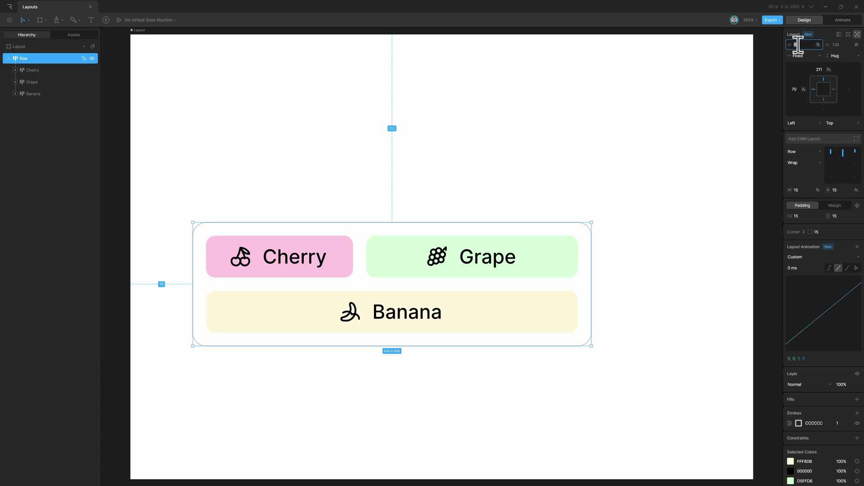
pyautogui.write('80')
pyautogui.press('Return')
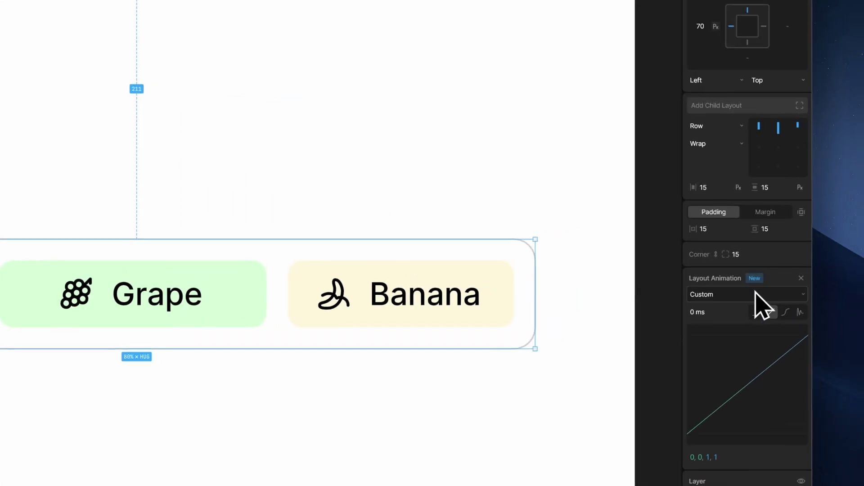
# - Set the Row's layout animation duration to 500 ms and play it by changing the Row's width to 50%
pyautogui.click(729, 311)
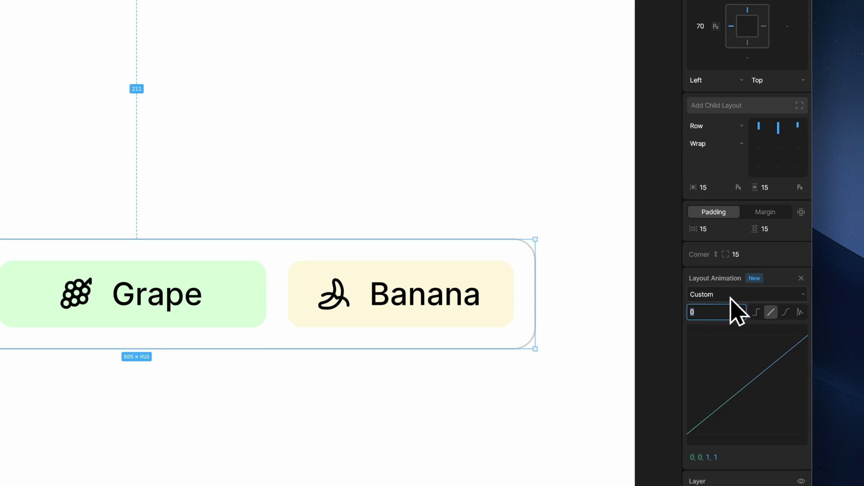
pyautogui.write('500')
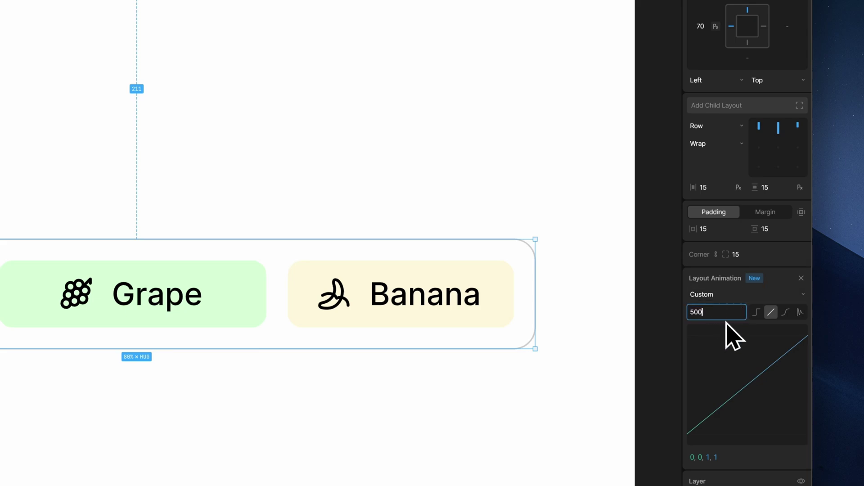
pyautogui.press('Return')
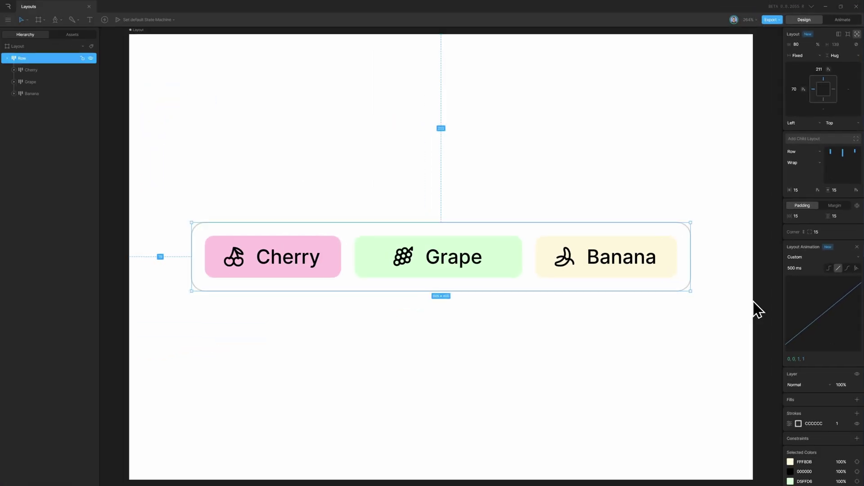
pyautogui.click(808, 45)
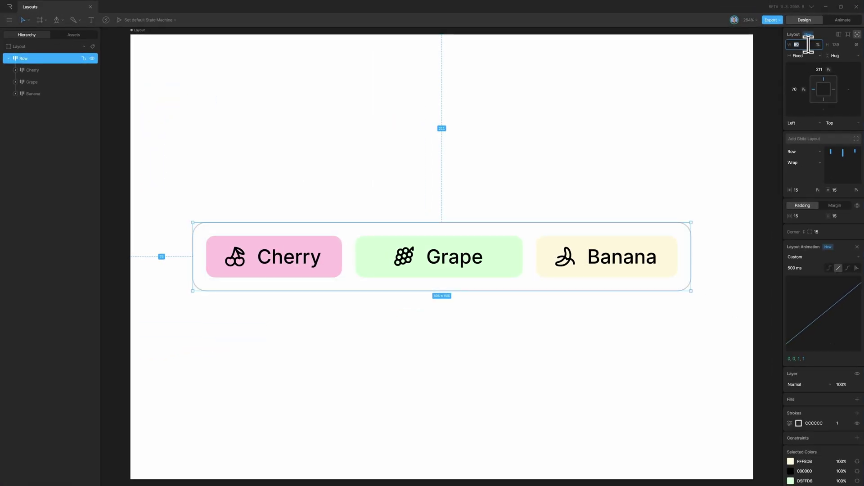
pyautogui.write('5')
pyautogui.press('Return')
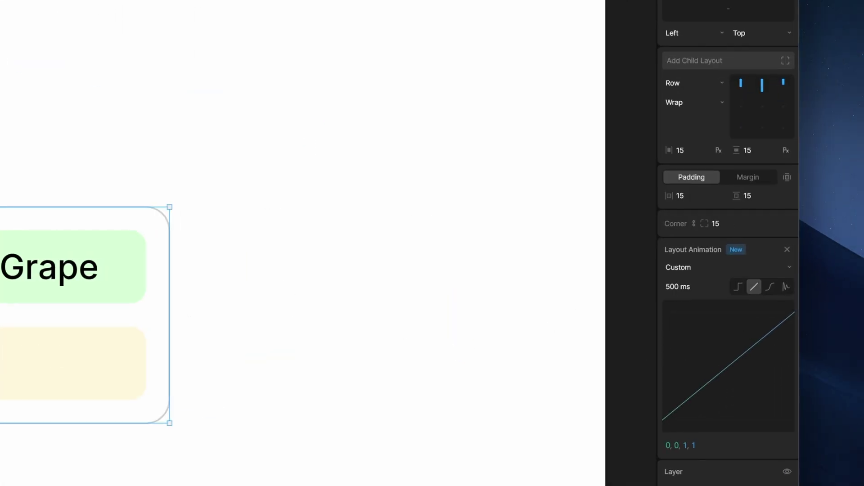
# - Switch the Row's layout animation to elastic Ease Out interpolation and try Row widths of 25%, 50% and 80%
pyautogui.click(787, 288)
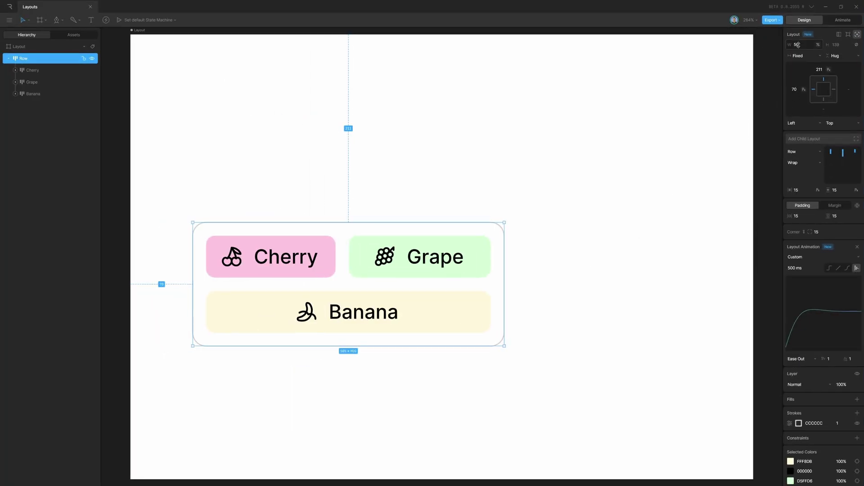
pyautogui.click(797, 45)
pyautogui.write('25')
pyautogui.press('Return')
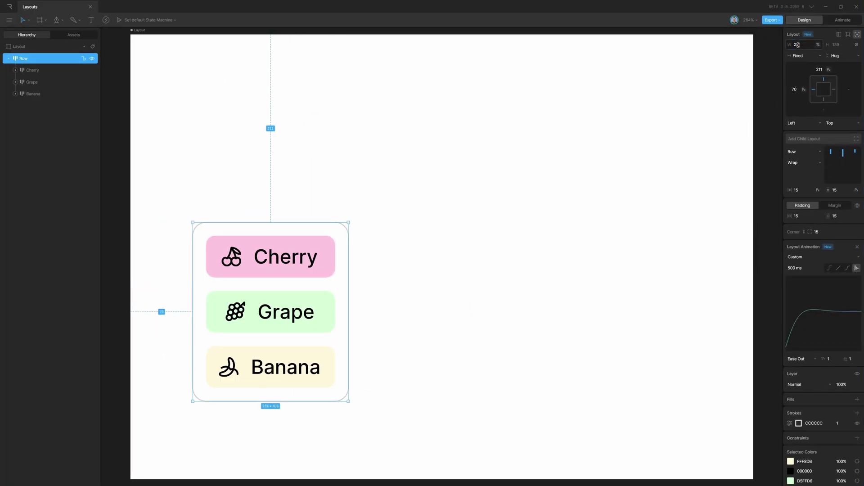
pyautogui.write('50')
pyautogui.press('Return')
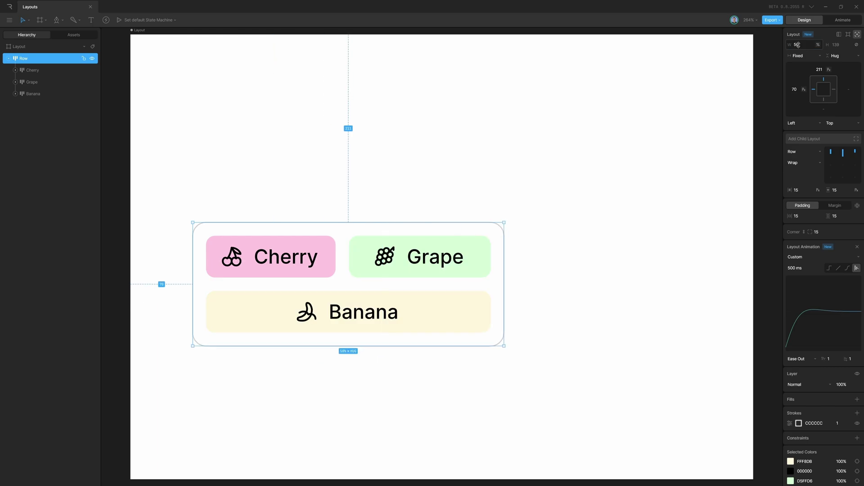
pyautogui.write('80')
pyautogui.press('Return')
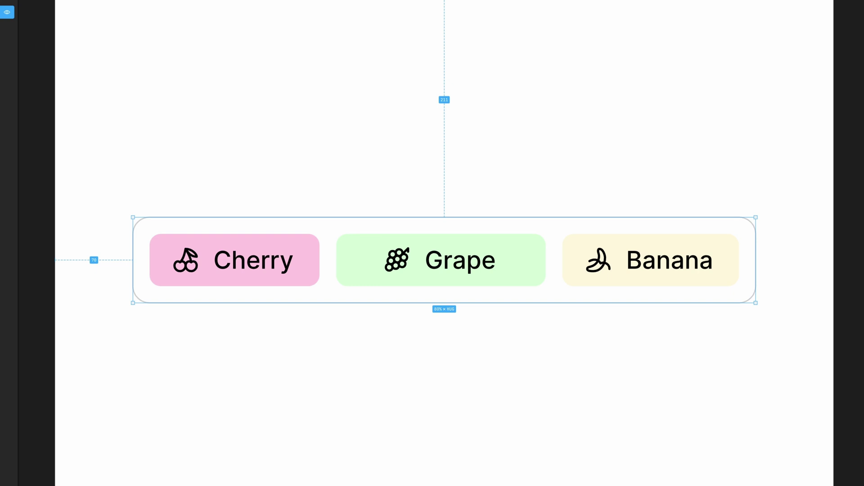
# - Undo the last two Row width changes and redo one to replay the animation
pyautogui.hotkey('ctrl', 'z')
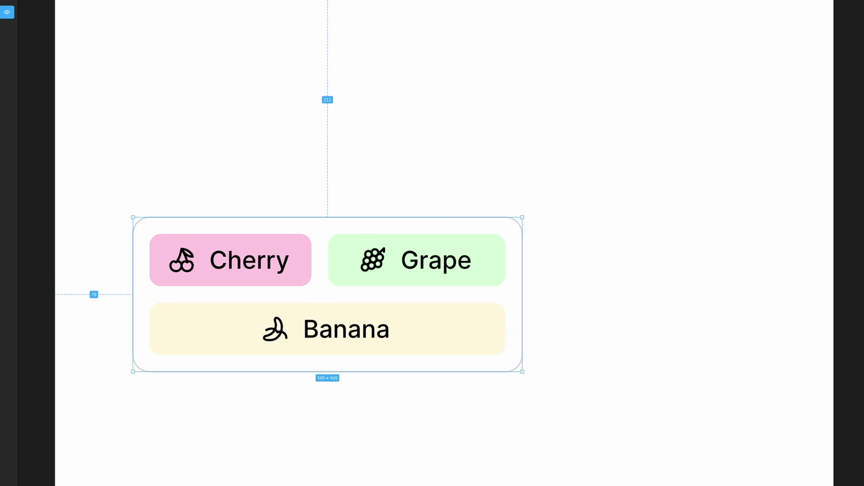
pyautogui.hotkey('ctrl', 'z')
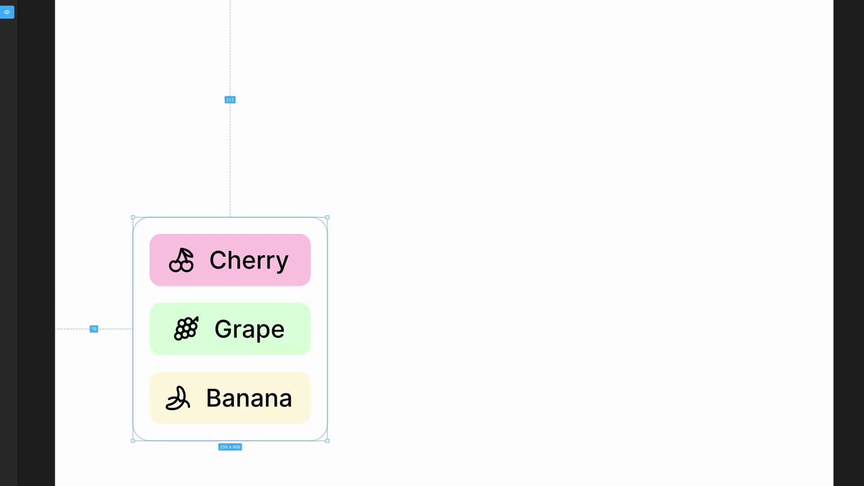
pyautogui.hotkey('ctrl', 'shift', 'z')
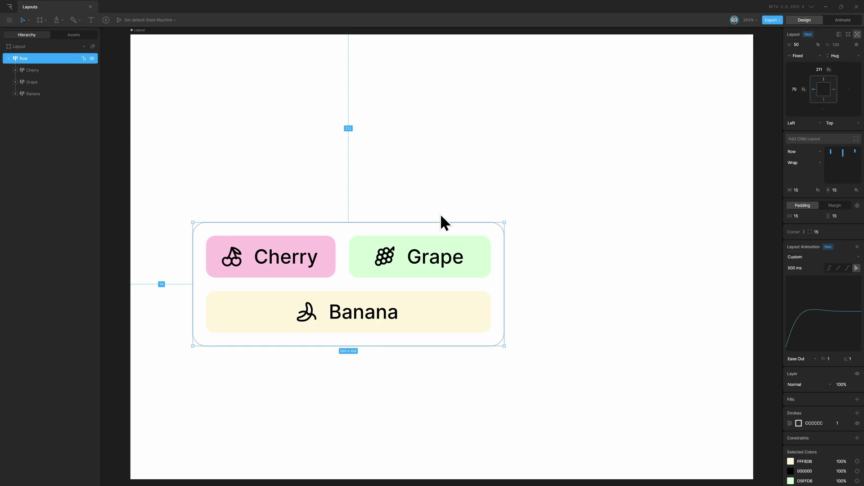
# - Add a Layout Animation set to Inherit to the Cherry, Grape and Banana layouts together
pyautogui.click(59, 72)
pyautogui.keyDown('shift'); pyautogui.click(50, 95); pyautogui.keyUp('shift')
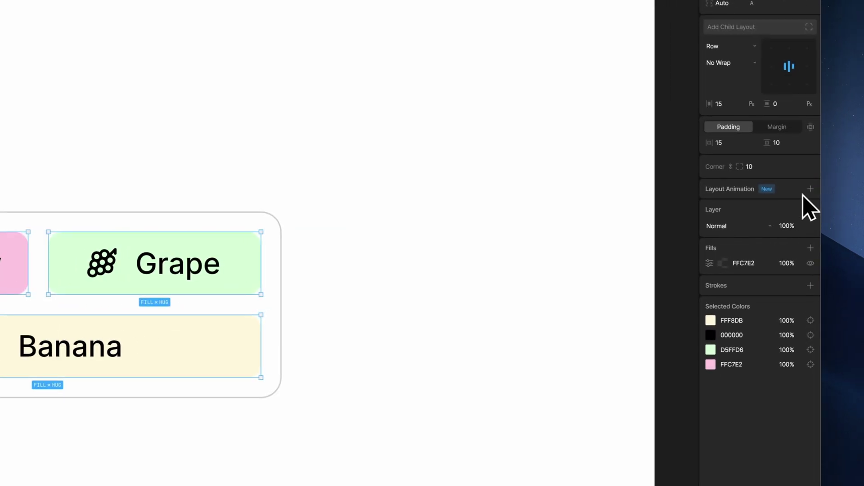
pyautogui.click(810, 189)
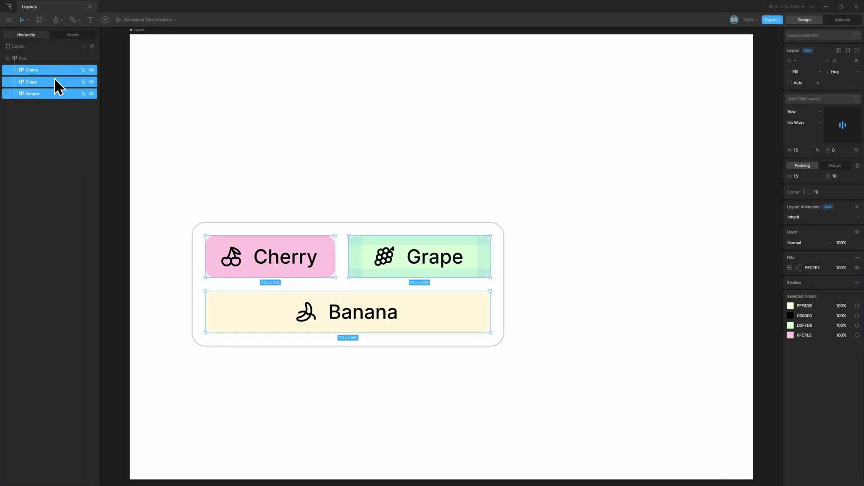
# - Try Row widths of 80%, 50% and 25% to play the animation inherited by the fruit tags
pyautogui.click(45, 59)
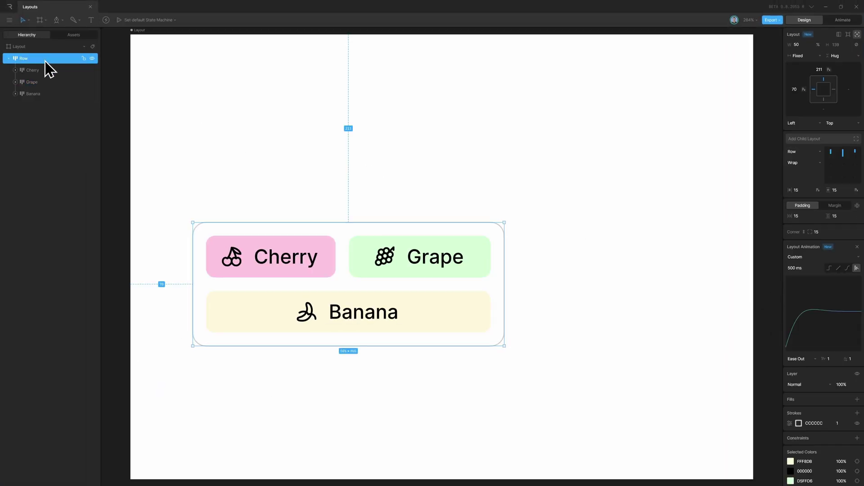
pyautogui.click(801, 44)
pyautogui.press('Return')
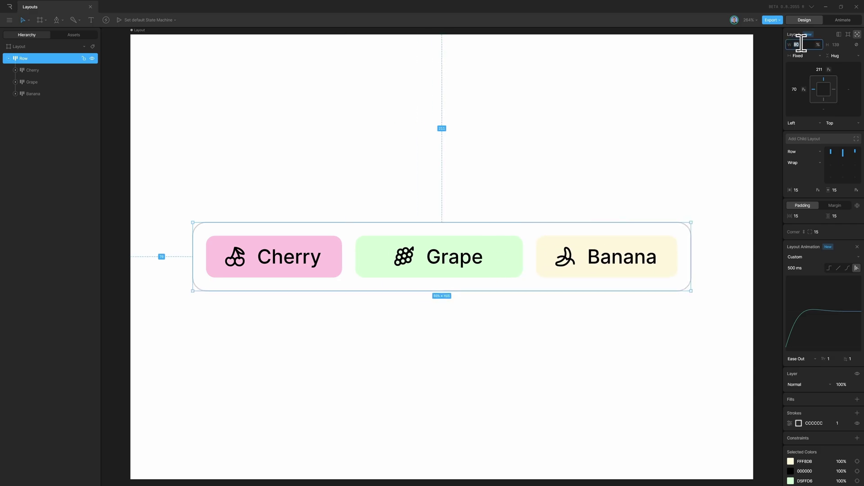
pyautogui.write('50')
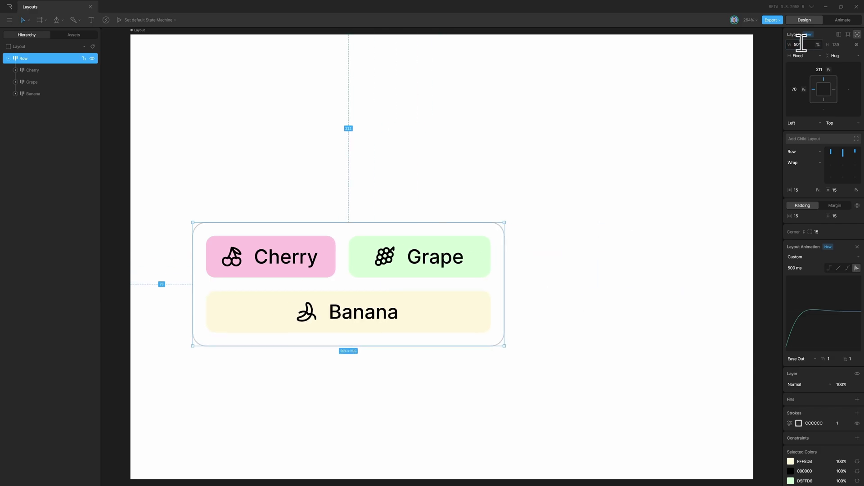
pyautogui.press('Return')
pyautogui.write('25')
pyautogui.press('Return')
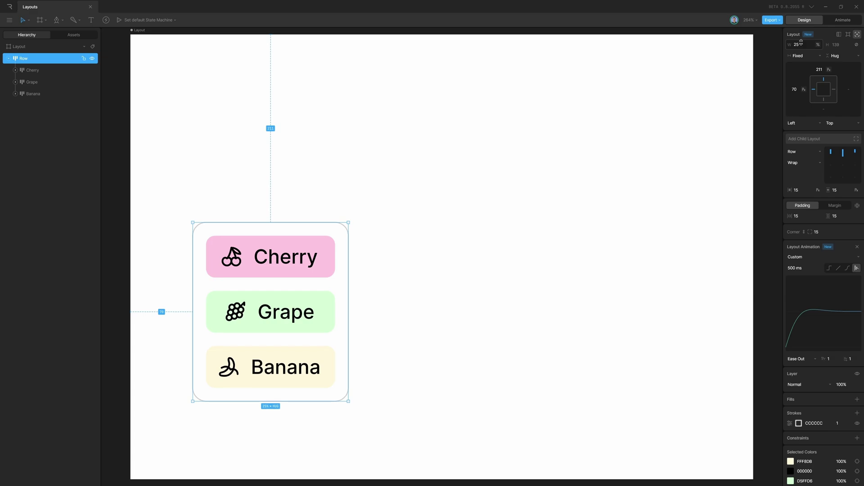
# - Try Row widths of 50% and about 21%, and leave the Row at about 47%
pyautogui.click(801, 44)
pyautogui.write('50')
pyautogui.press('Return')
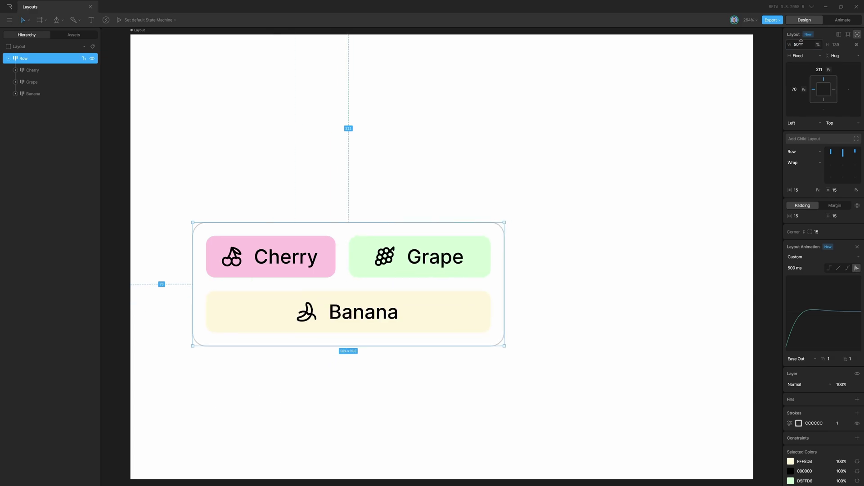
pyautogui.write('25')
pyautogui.press('Return')
pyautogui.write('47')
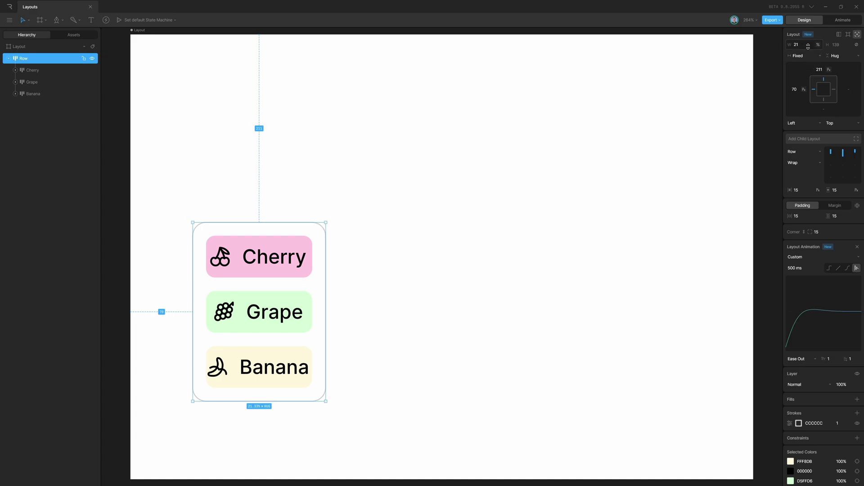
pyautogui.press('Return')
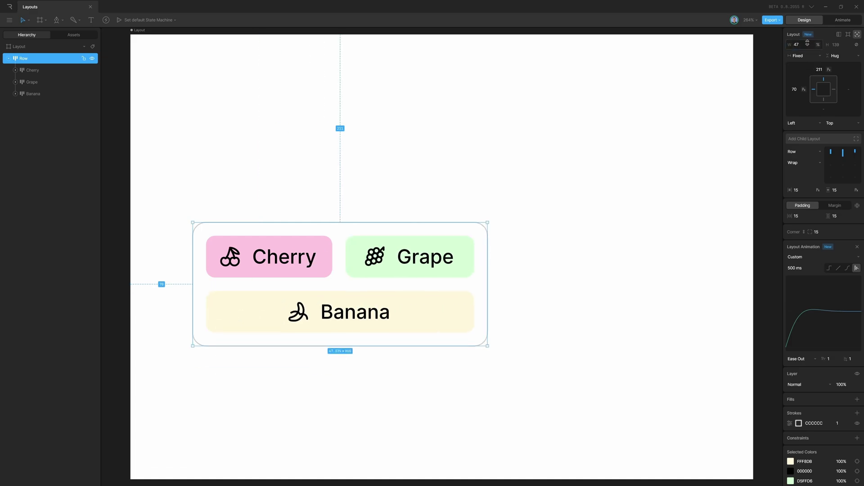